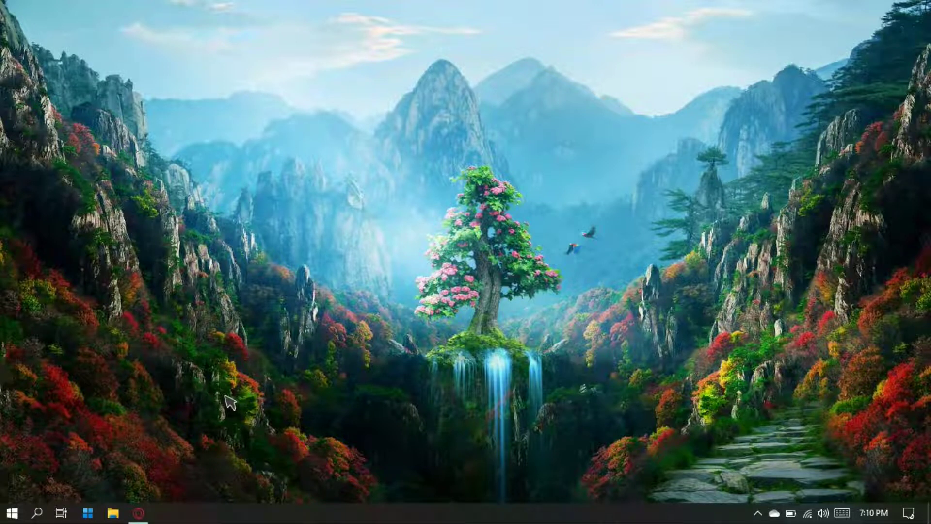
Step: Switch to the Opera browser and download the Audi R8 headlight wallpaper from Wallpaper Flare at 1366x768px
{"action": "left_click", "coordinate": [134, 513]}
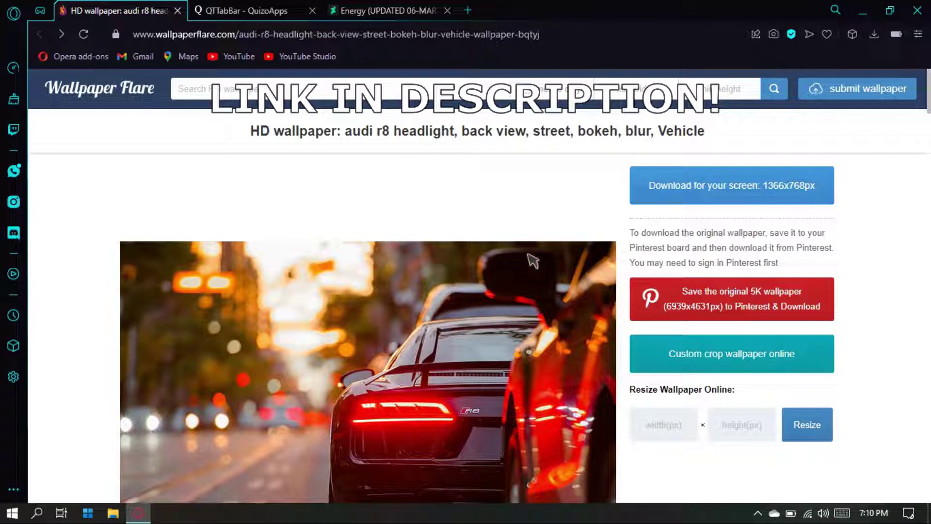
{"action": "left_click", "coordinate": [726, 183]}
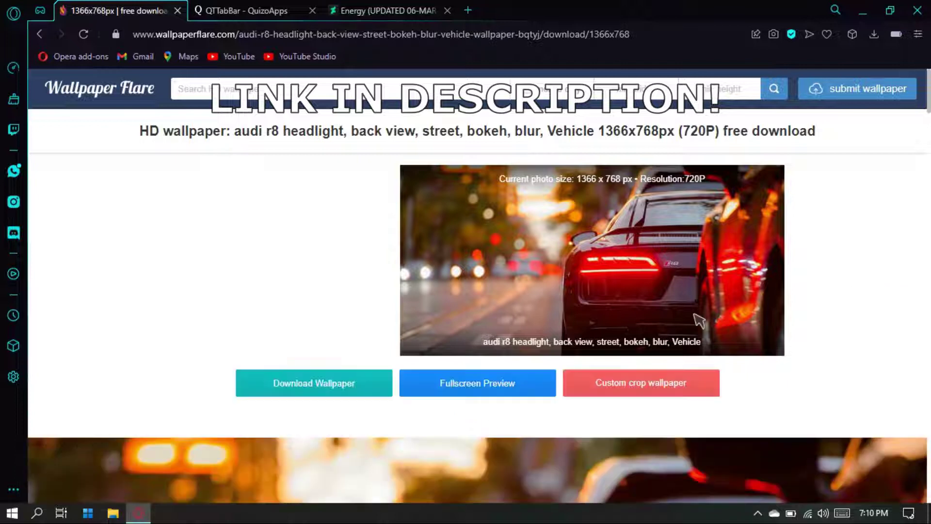
{"action": "left_click", "coordinate": [350, 393]}
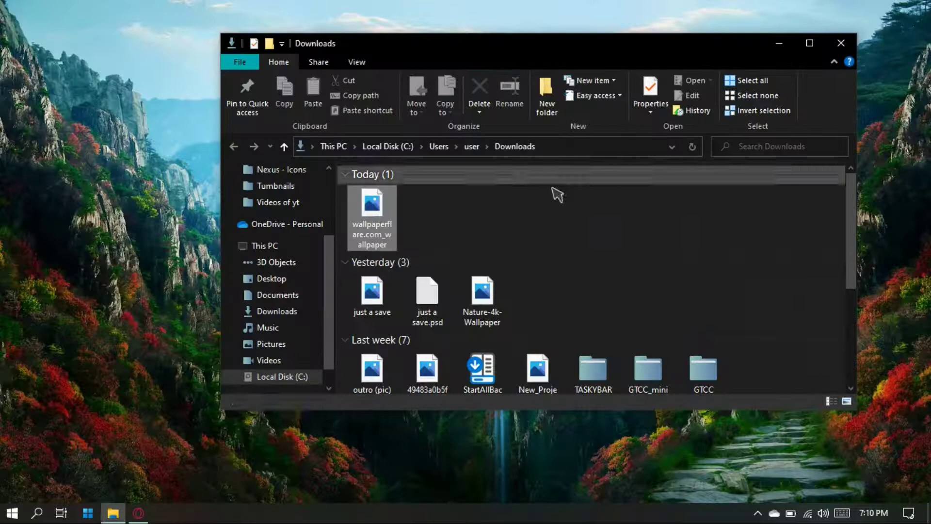
Step: Set the downloaded wallpaperflare.com_wallpaper image as the desktop background and close the Downloads folder
{"action": "right_click", "coordinate": [386, 228]}
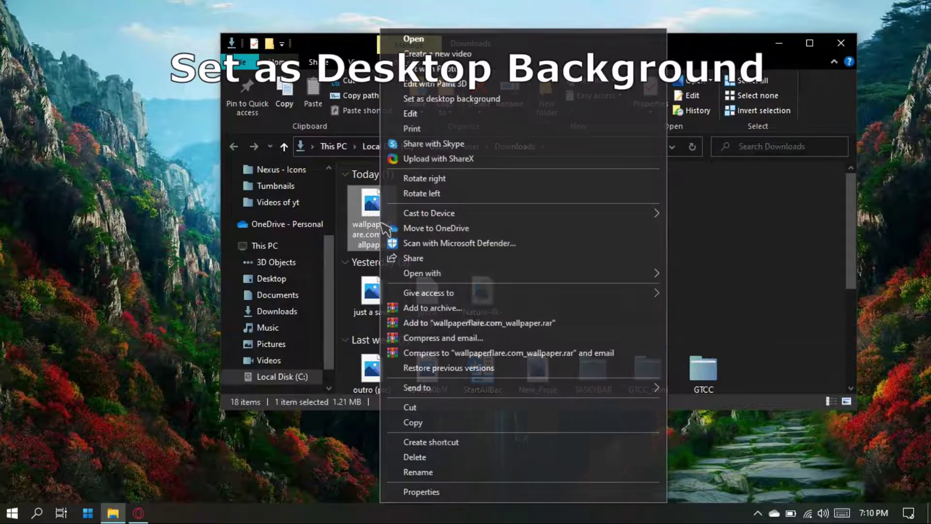
{"action": "left_click", "coordinate": [466, 98]}
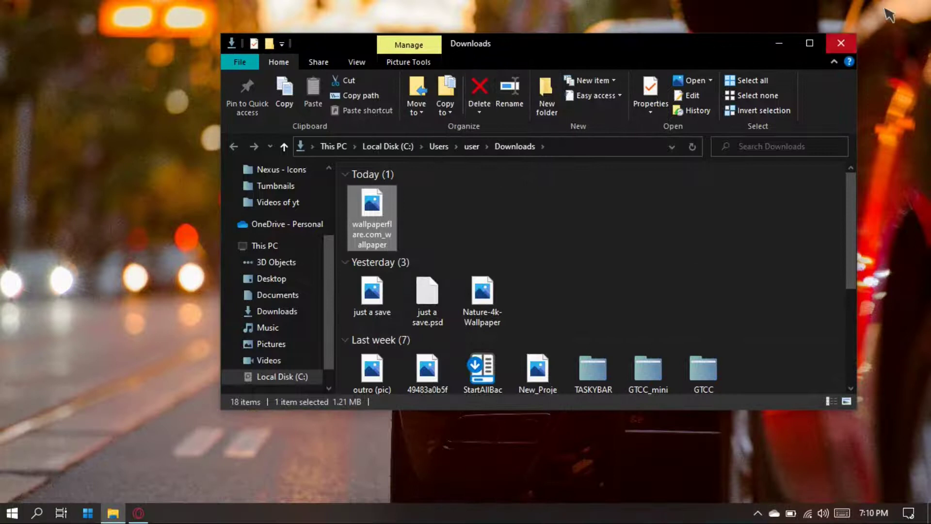
{"action": "left_click", "coordinate": [841, 43]}
Step: Return to the browser and download QTTabBar ver 2048 beta 2 for 64bit from the QTTabBar page
{"action": "left_click", "coordinate": [138, 513]}
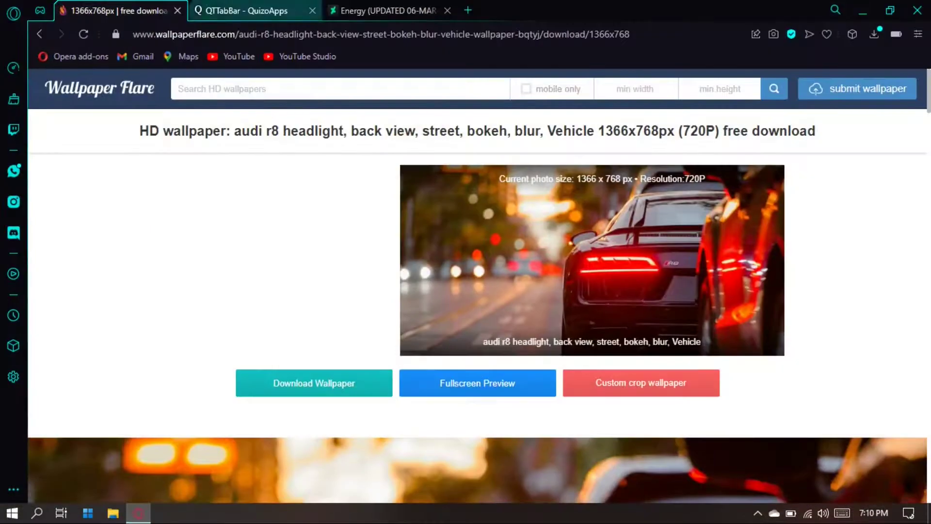
{"action": "left_click", "coordinate": [240, 10]}
{"action": "scroll", "coordinate": [245, 320], "scroll_direction": "down", "scroll_amount": 3}
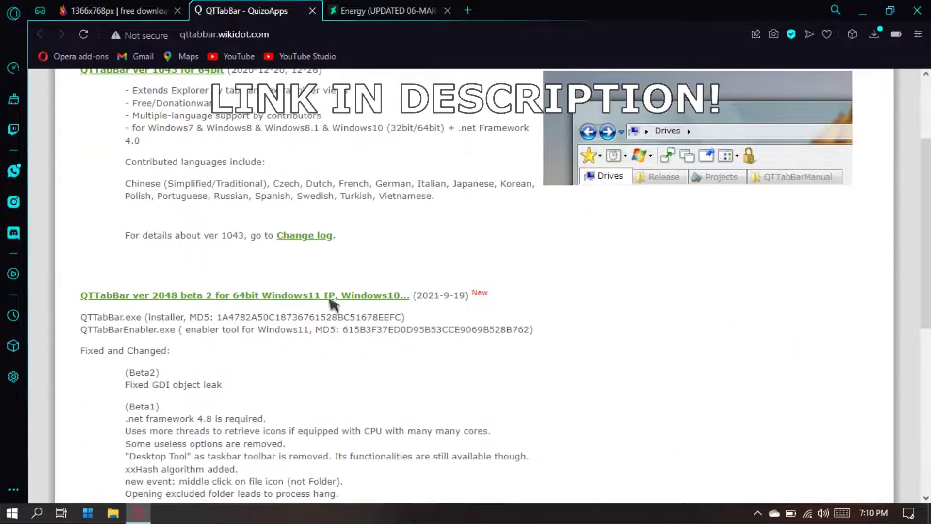
{"action": "left_click", "coordinate": [315, 299]}
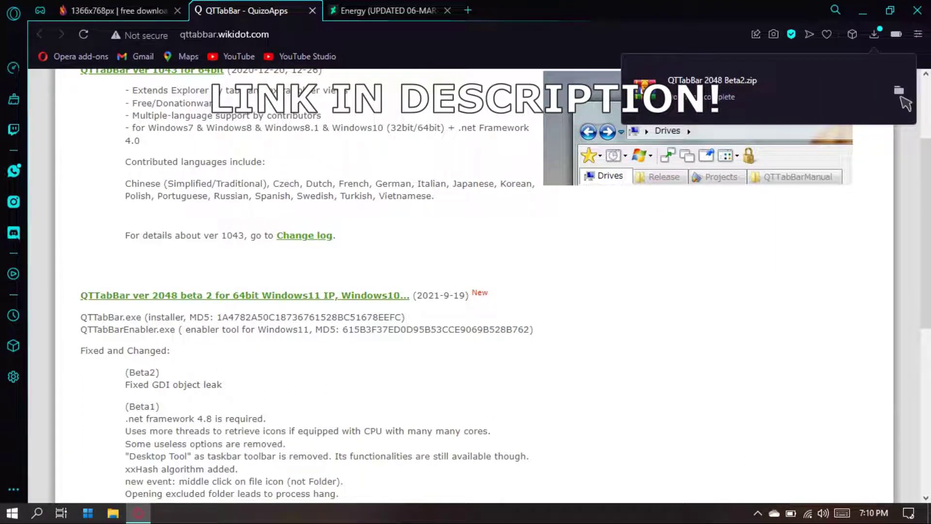
Step: Show the QTTabBar 2048 Beta2 archive in its download folder and extract its contents there
{"action": "left_click", "coordinate": [898, 90]}
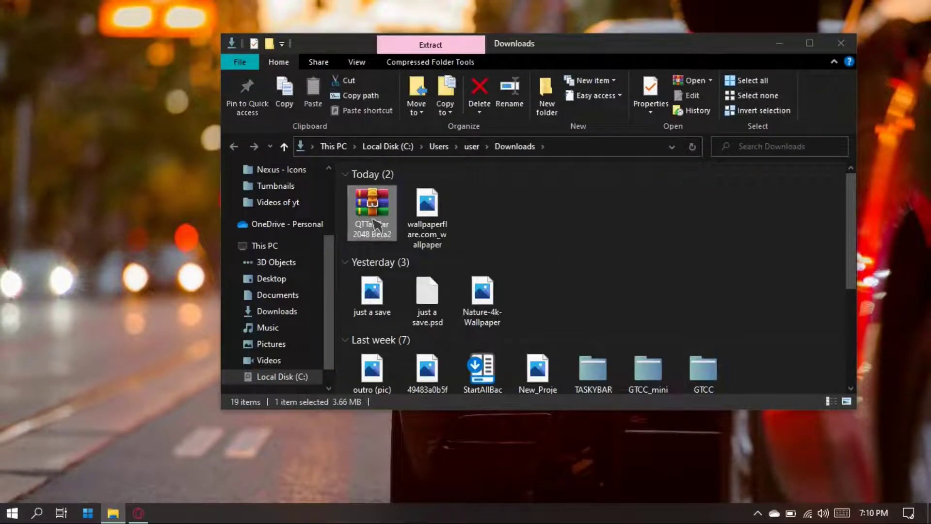
{"action": "right_click", "coordinate": [376, 224]}
{"action": "left_click", "coordinate": [467, 272]}
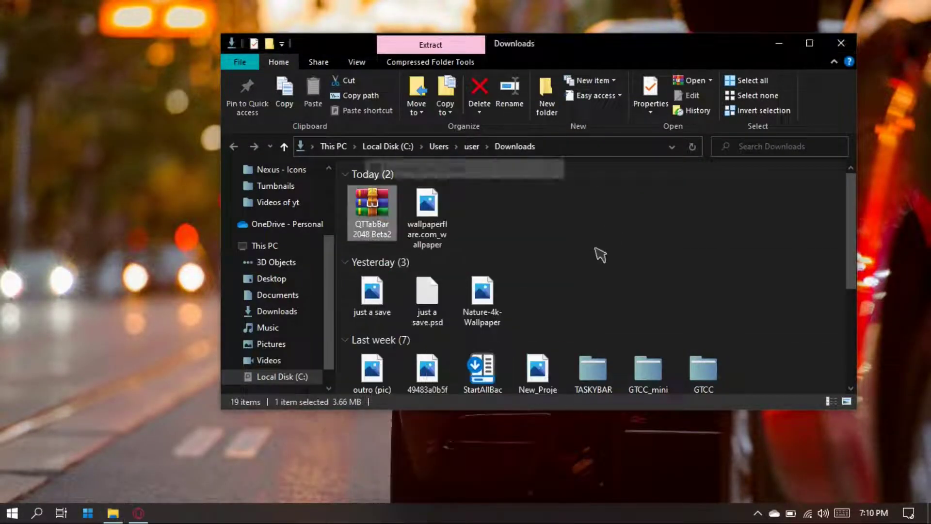
Step: Install QTTabBar ver 2048 from the extracted QTTabBar installer and close the setup wizard
{"action": "scroll", "coordinate": [594, 262], "scroll_direction": "down", "scroll_amount": 4}
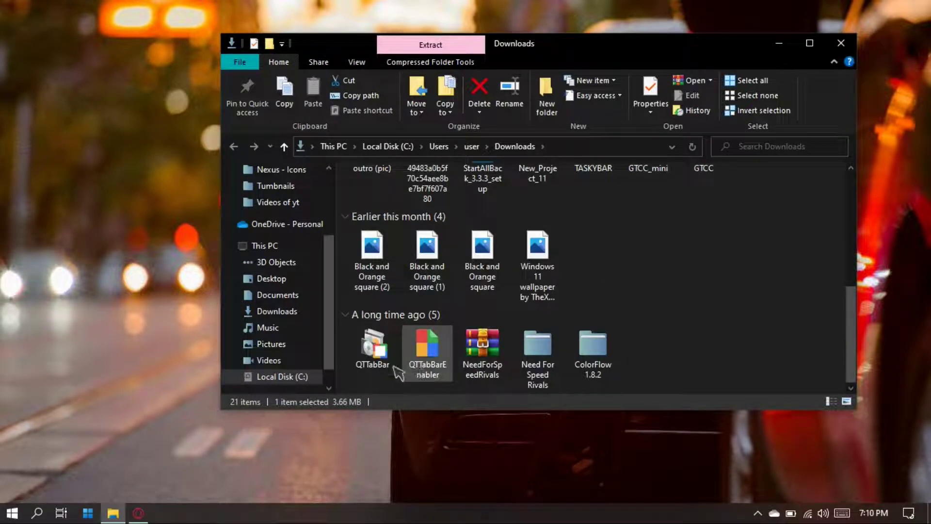
{"action": "left_click", "coordinate": [380, 368]}
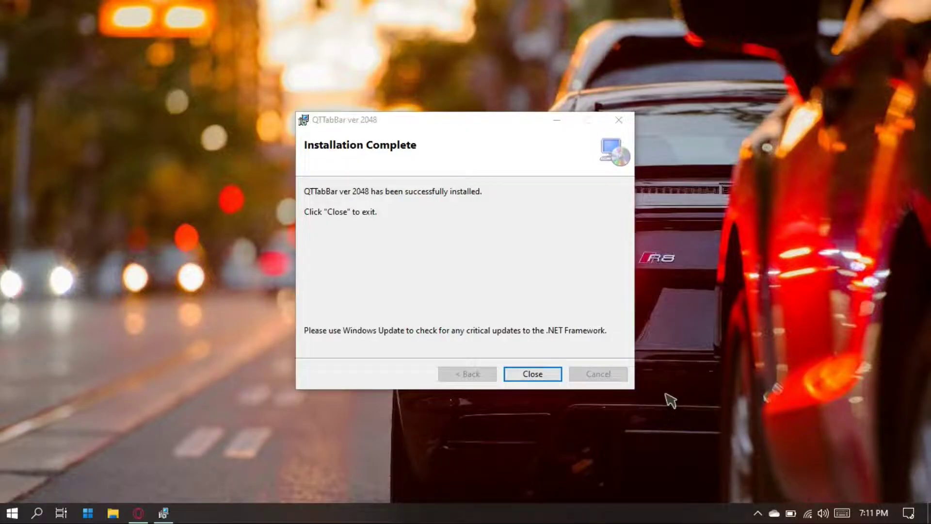
{"action": "left_click", "coordinate": [755, 513]}
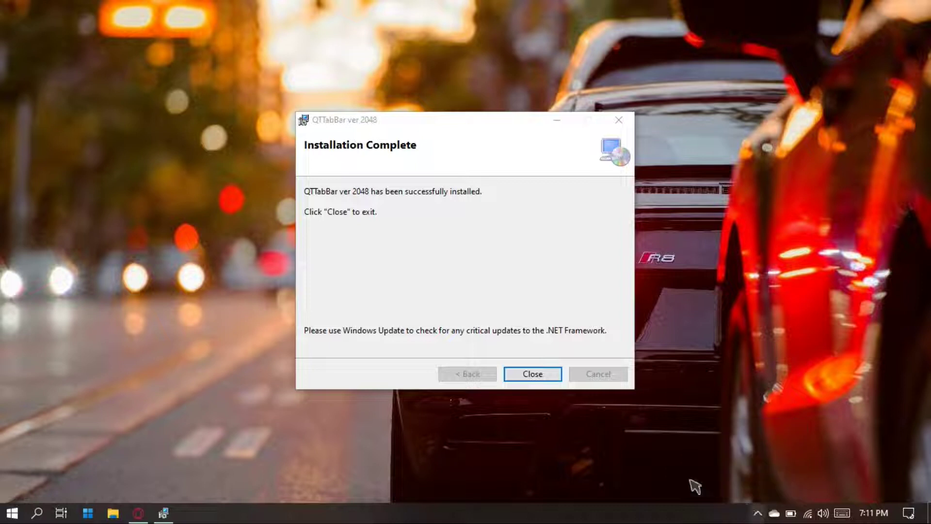
{"action": "left_click", "coordinate": [534, 375]}
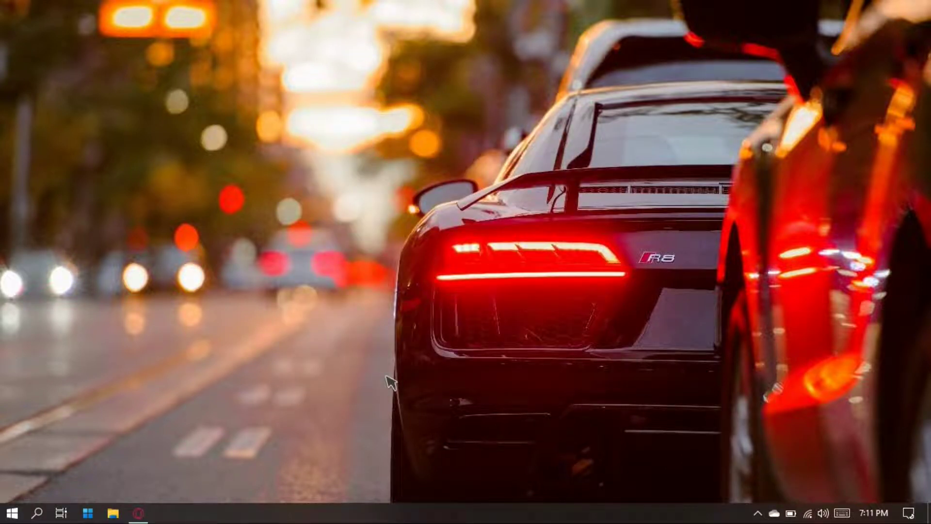
Step: Open File Explorer and try to add a new tab for This PC
{"action": "left_click", "coordinate": [124, 516]}
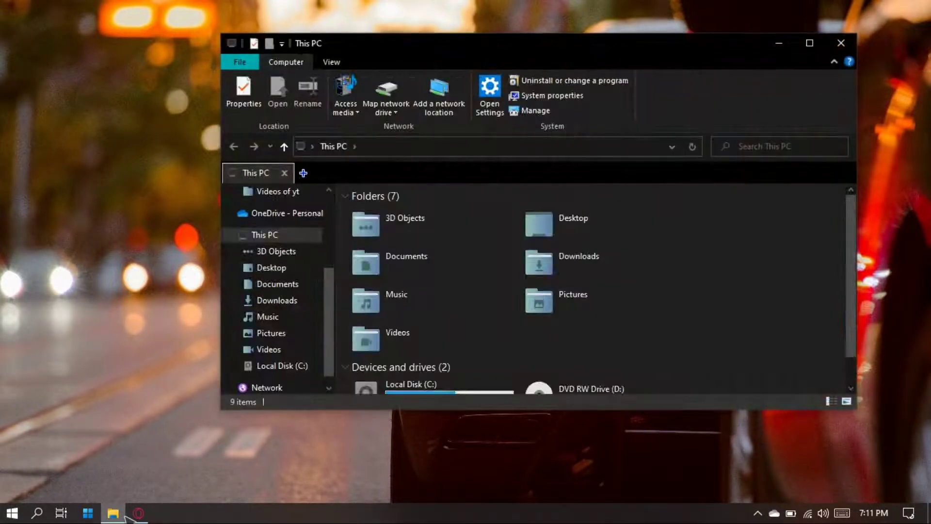
{"action": "left_click", "coordinate": [304, 174]}
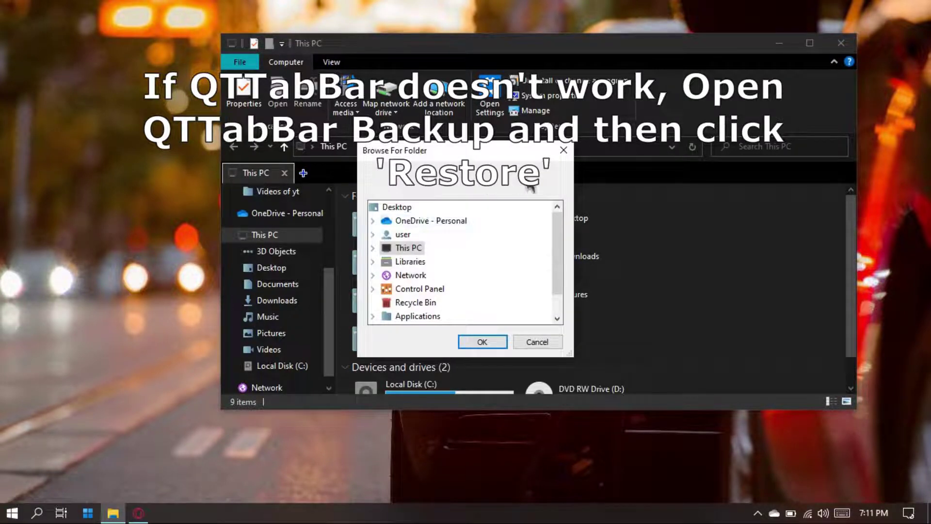
{"action": "left_click", "coordinate": [564, 150]}
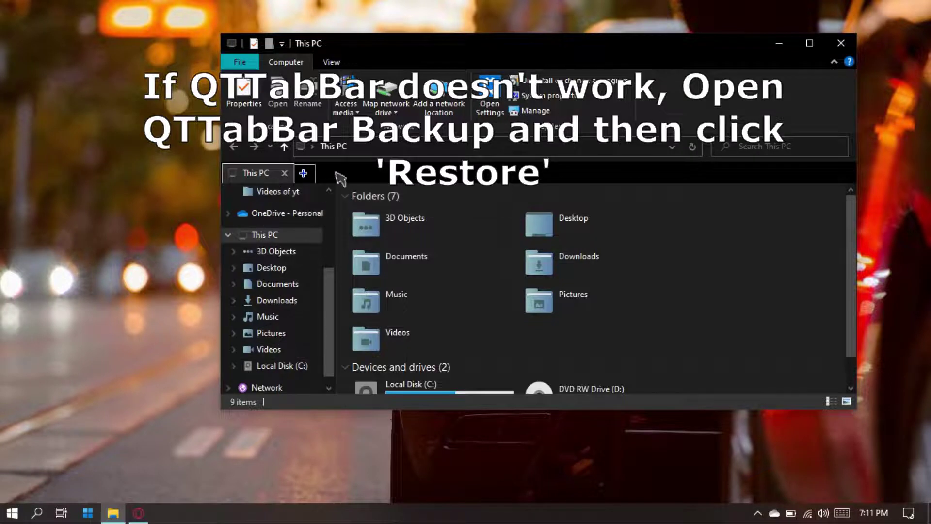
{"action": "left_click", "coordinate": [304, 174]}
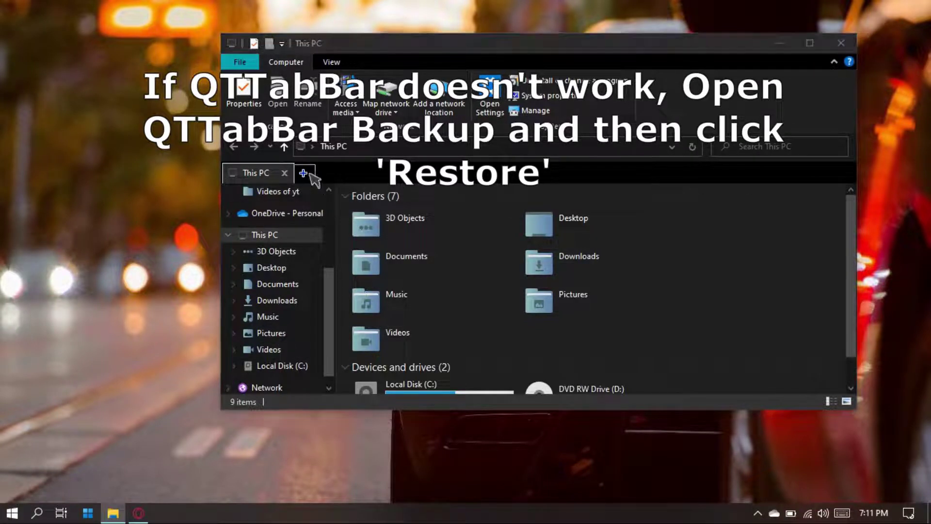
{"action": "left_click", "coordinate": [407, 247]}
{"action": "left_click", "coordinate": [482, 342]}
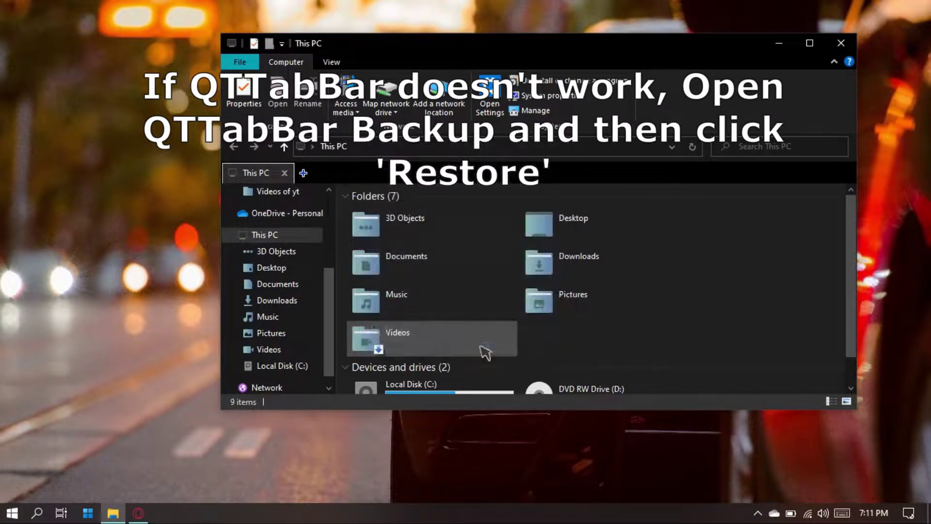
Step: Add a new Explorer tab showing Libraries, and close that tab again
{"action": "left_click", "coordinate": [304, 174]}
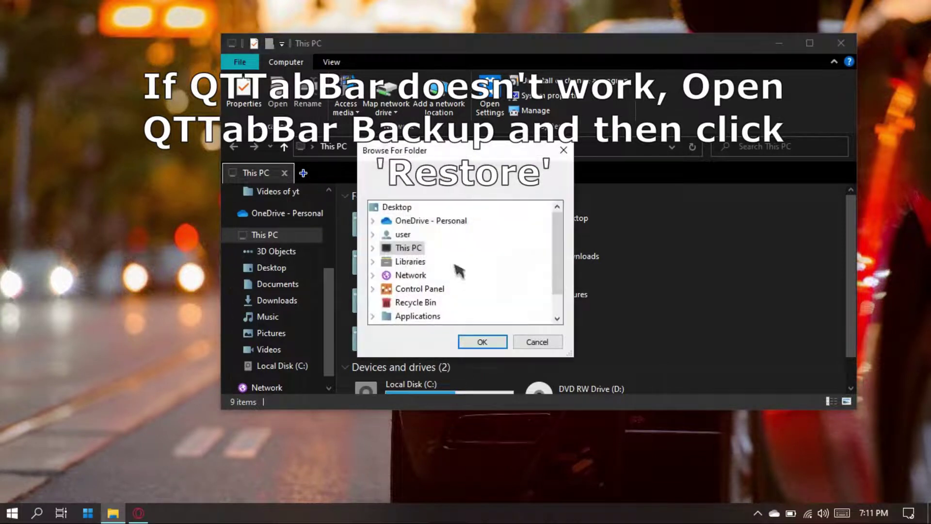
{"action": "left_click", "coordinate": [411, 262]}
{"action": "left_click", "coordinate": [482, 342]}
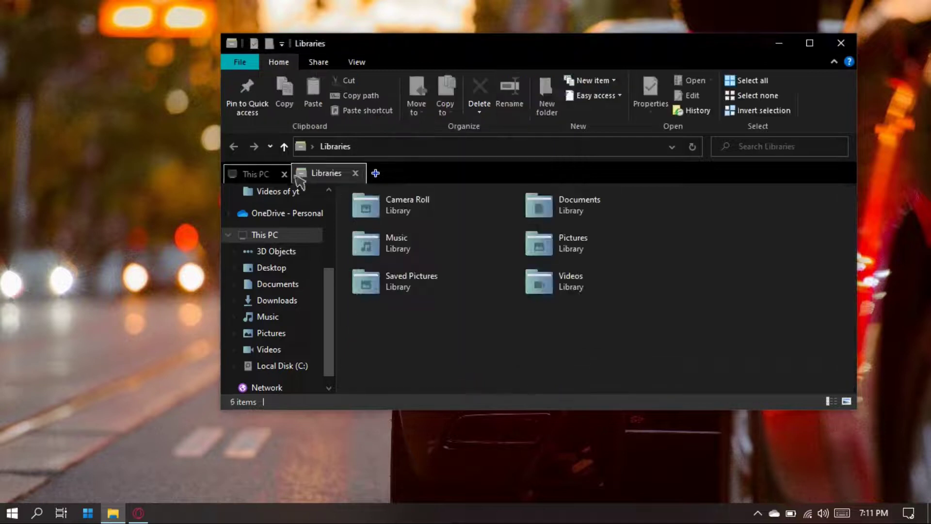
{"action": "left_click", "coordinate": [356, 173]}
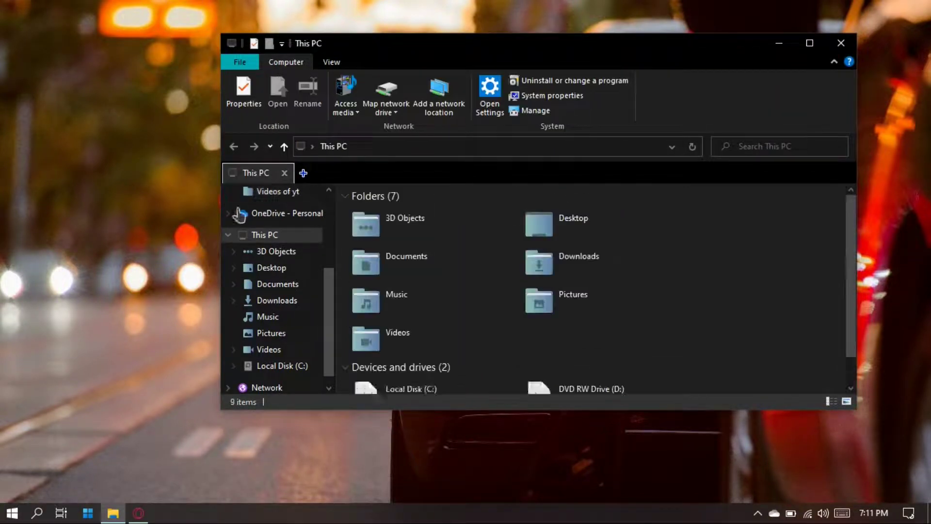
Step: Examine the general Tab settings in QTTabBar Options and close the options window
{"action": "right_click", "coordinate": [378, 170]}
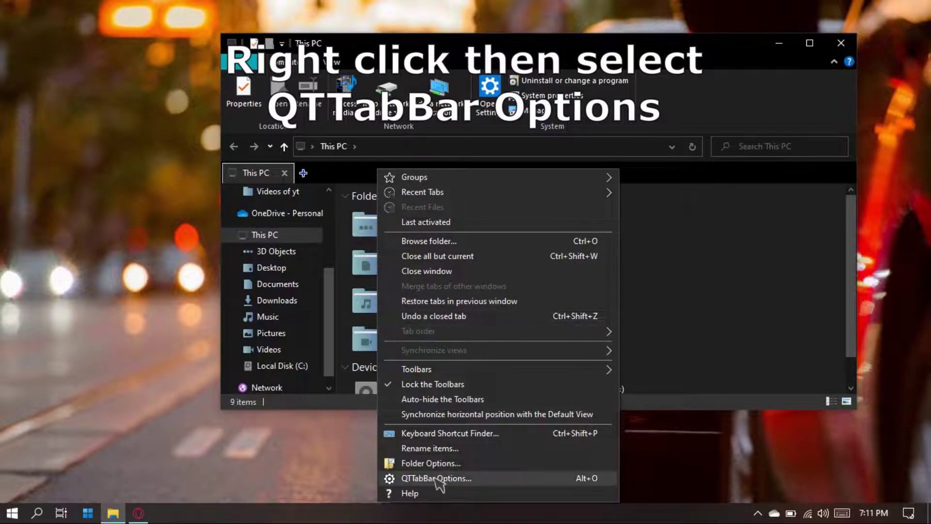
{"action": "left_click", "coordinate": [479, 480]}
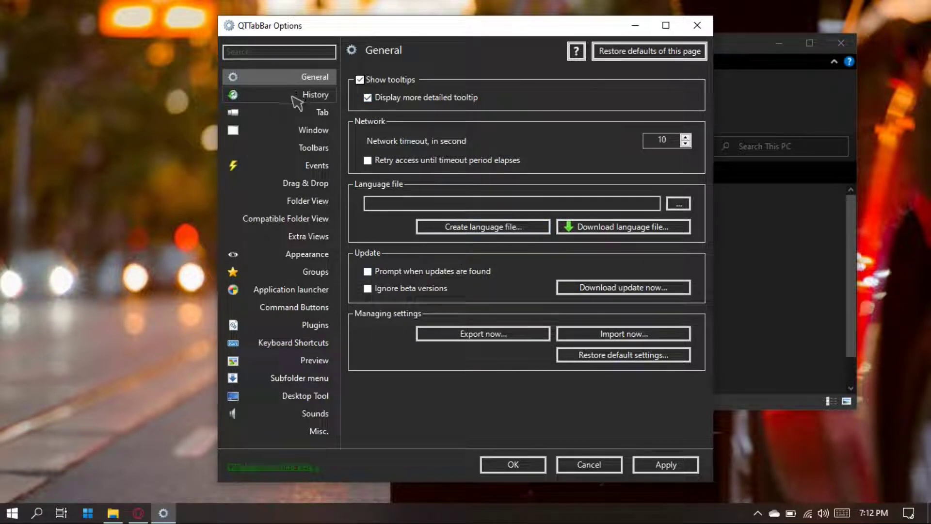
{"action": "left_click", "coordinate": [329, 112]}
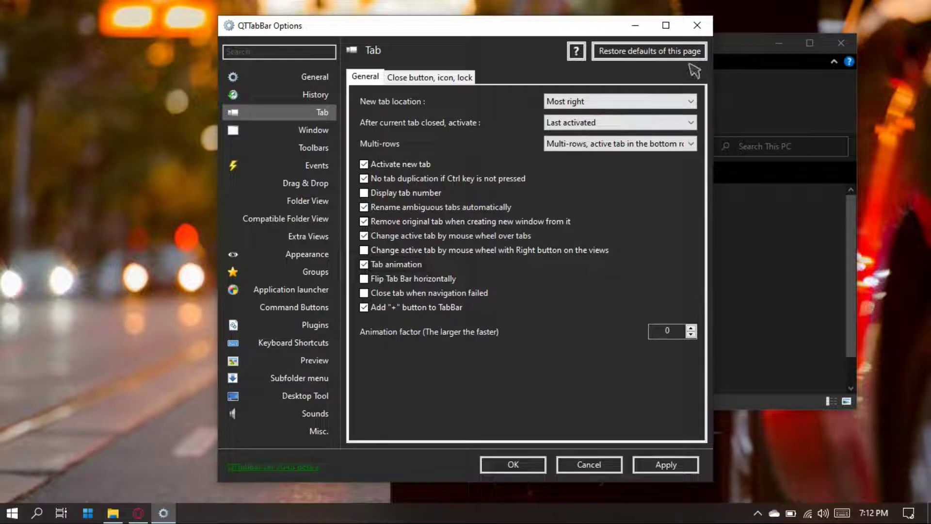
{"action": "left_click", "coordinate": [697, 25]}
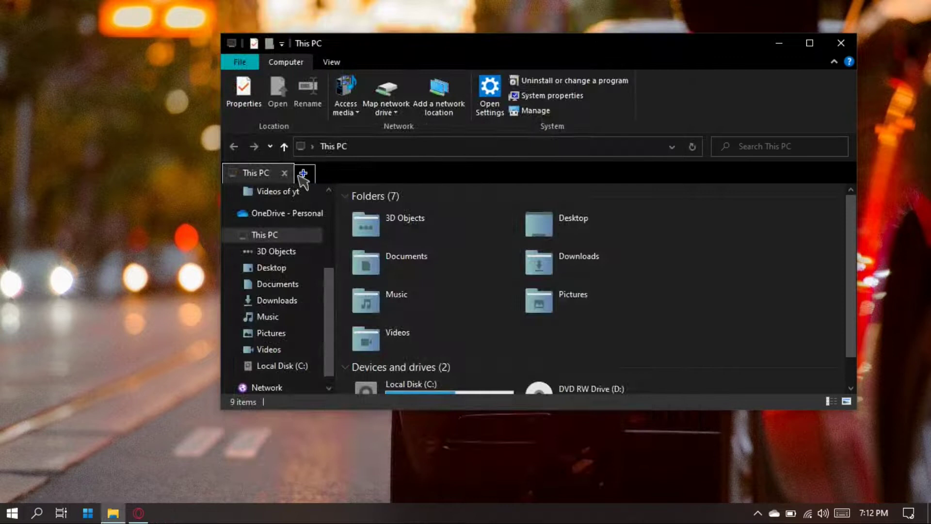
Step: Test the tab bar once more with a Libraries tab, close it, and close the File Explorer window
{"action": "left_click", "coordinate": [303, 174]}
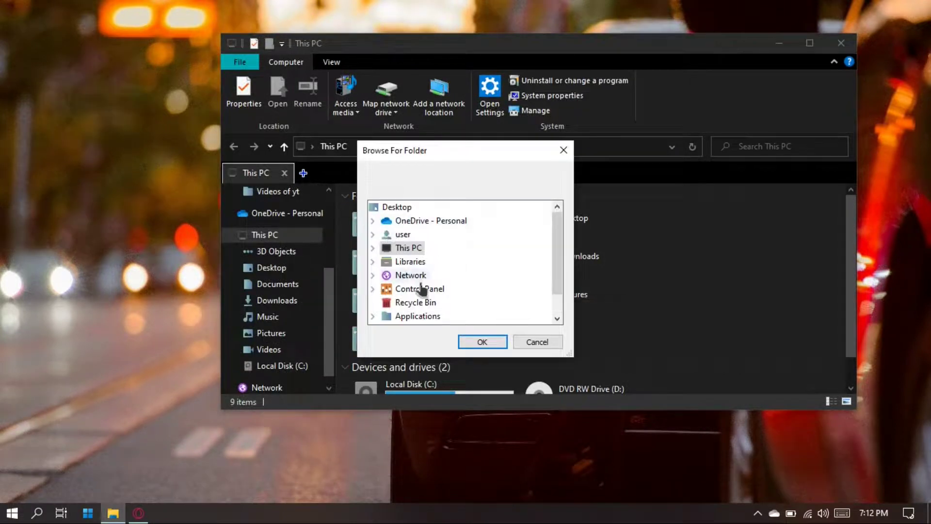
{"action": "double_click", "coordinate": [405, 262]}
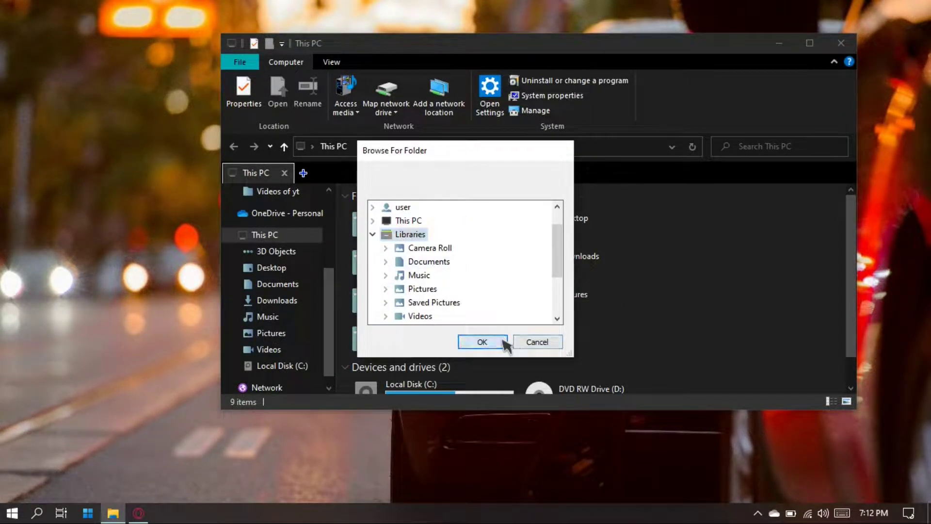
{"action": "left_click", "coordinate": [503, 341]}
{"action": "left_click", "coordinate": [356, 173]}
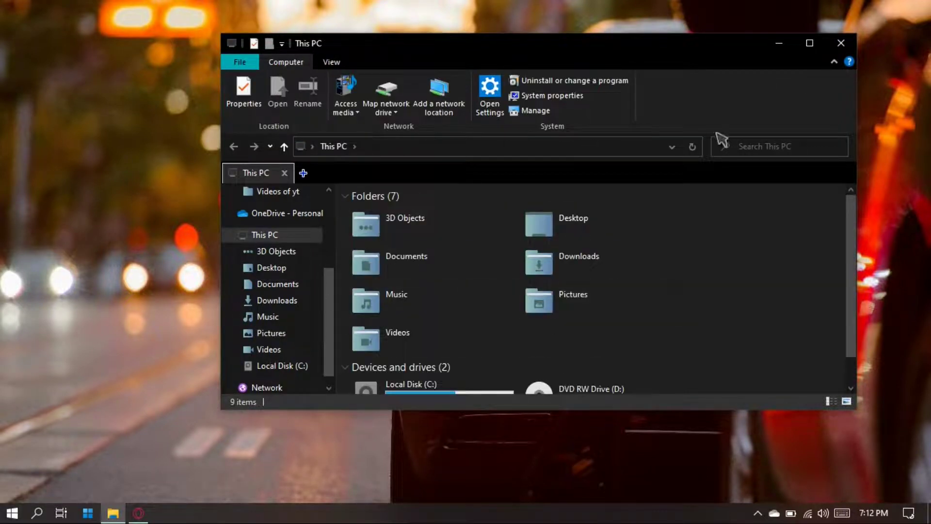
{"action": "left_click", "coordinate": [841, 45]}
Step: Switch to the browser and download the Rainmeter 4.5.11 release from rainmeter.net
{"action": "left_click", "coordinate": [146, 510]}
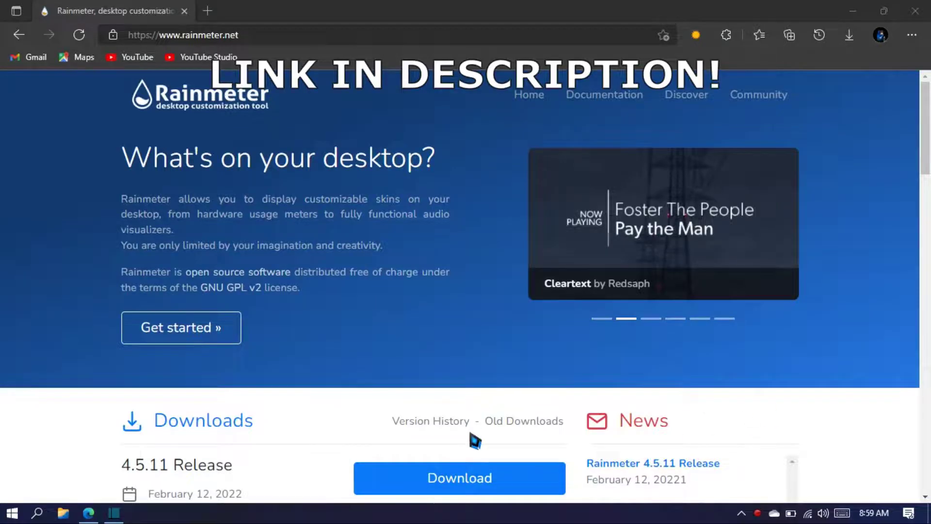
{"action": "scroll", "coordinate": [474, 436], "scroll_direction": "down", "scroll_amount": 2}
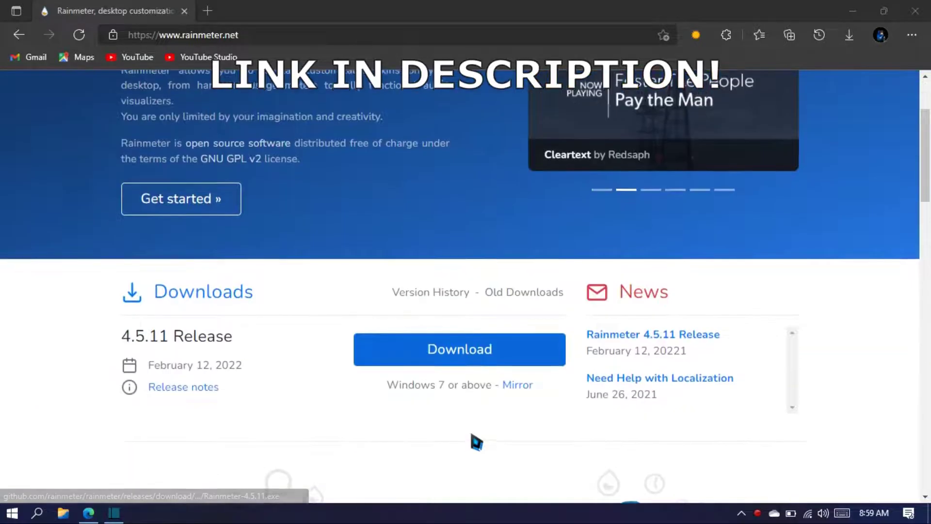
{"action": "left_click", "coordinate": [492, 361]}
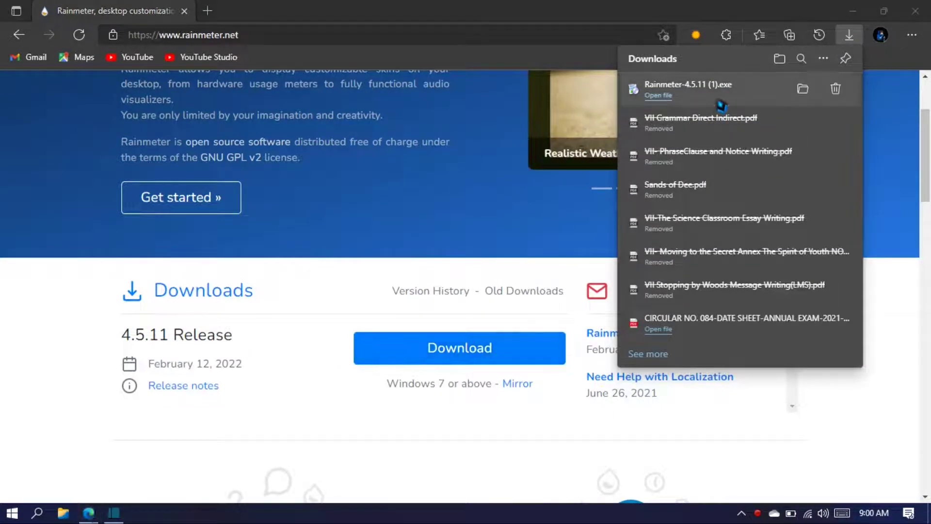
Step: Run the downloaded Rainmeter installer with the standard installation and launch on startup, and finish setup with Run Rainmeter enabled
{"action": "left_click", "coordinate": [721, 105]}
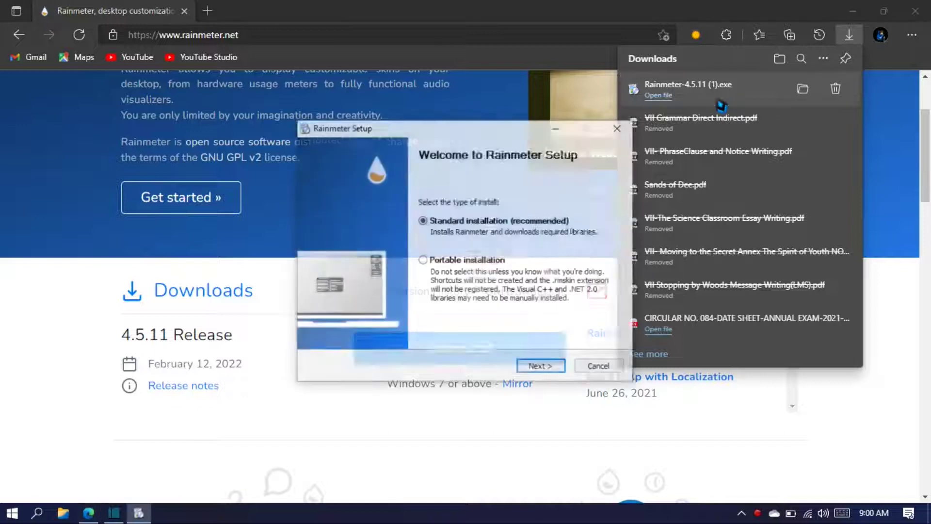
{"action": "left_click", "coordinate": [534, 371]}
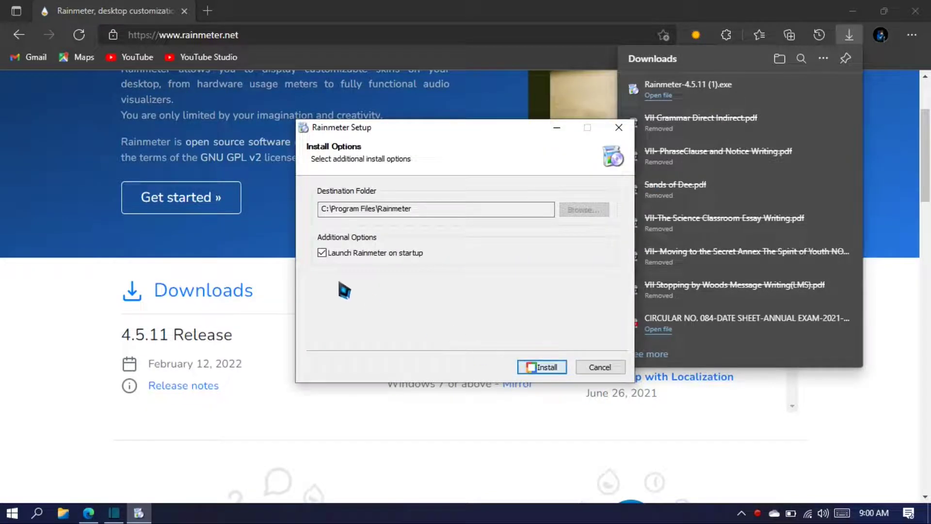
{"action": "left_click", "coordinate": [541, 372]}
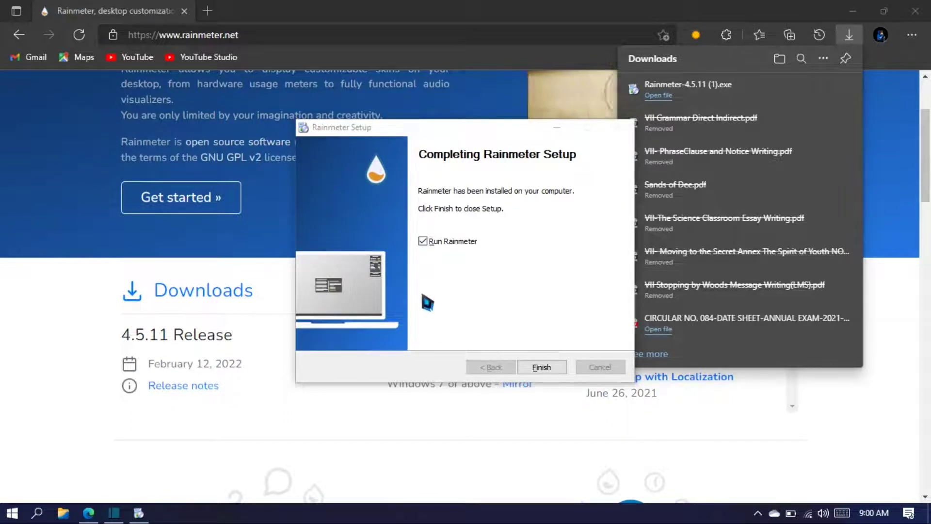
{"action": "left_click", "coordinate": [424, 243]}
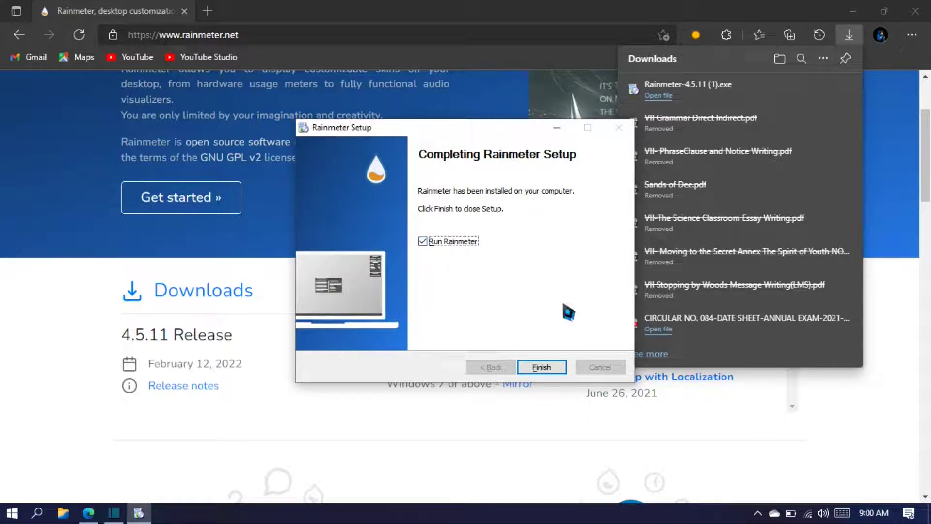
{"action": "left_click", "coordinate": [543, 371]}
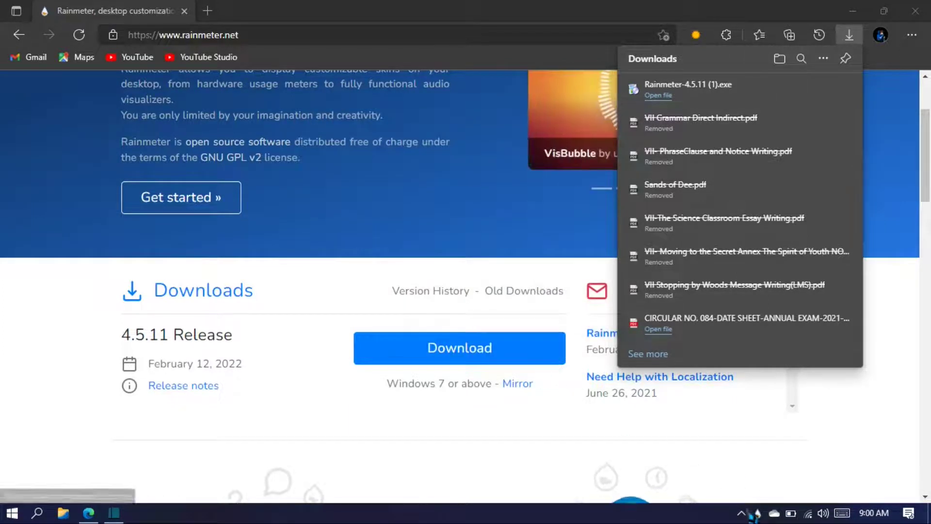
Step: Check the hidden notification area icons for Rainmeter and hide them again
{"action": "left_click", "coordinate": [741, 513]}
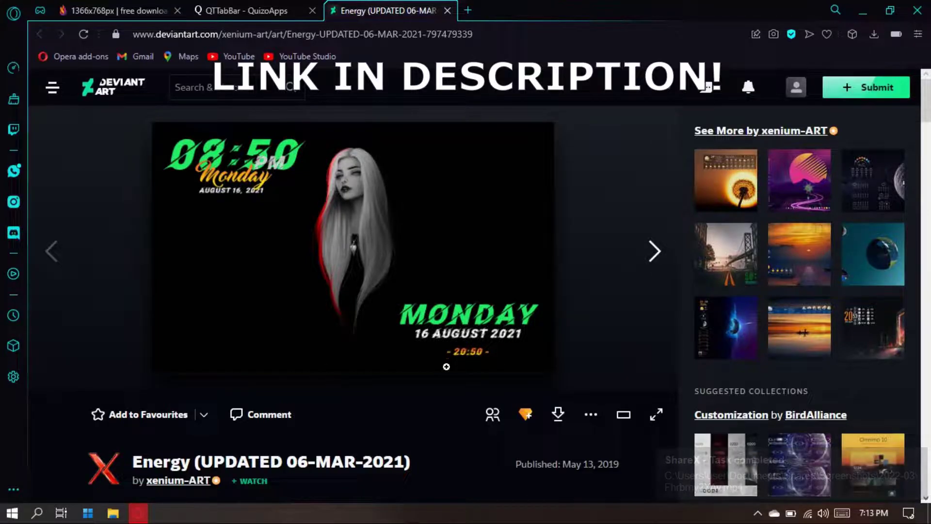
{"action": "left_click", "coordinate": [764, 517]}
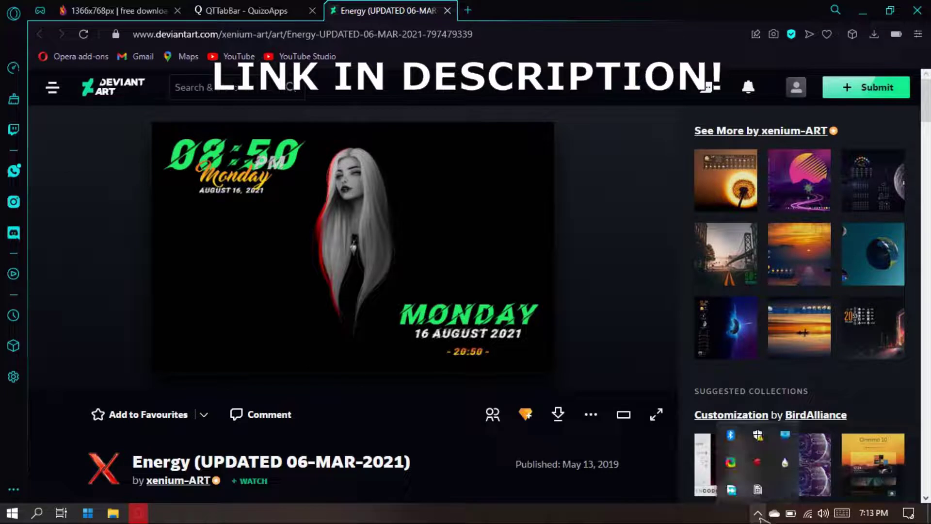
{"action": "left_click", "coordinate": [760, 516]}
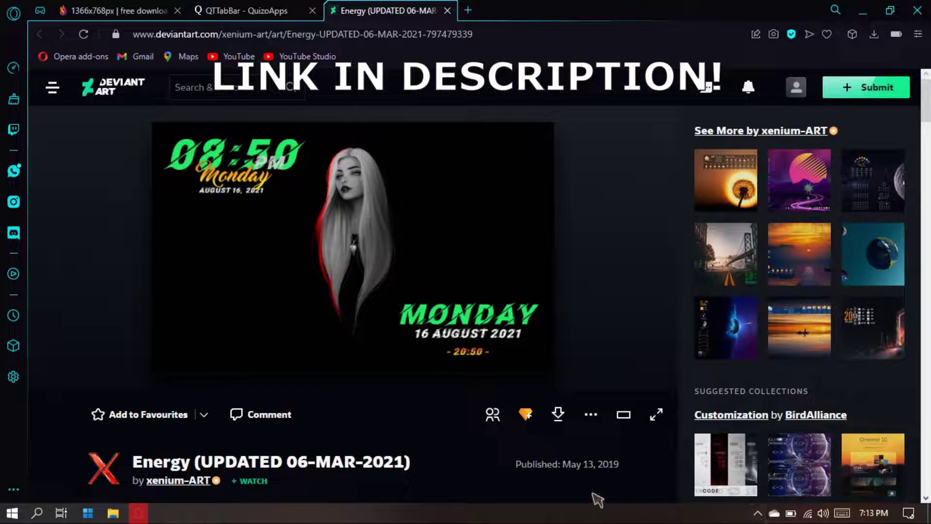
Step: Download and install the Energy skin from DeviantArt with its included skins loaded, and reposition its widget in the desktop's upper-left area
{"action": "left_click", "coordinate": [559, 419]}
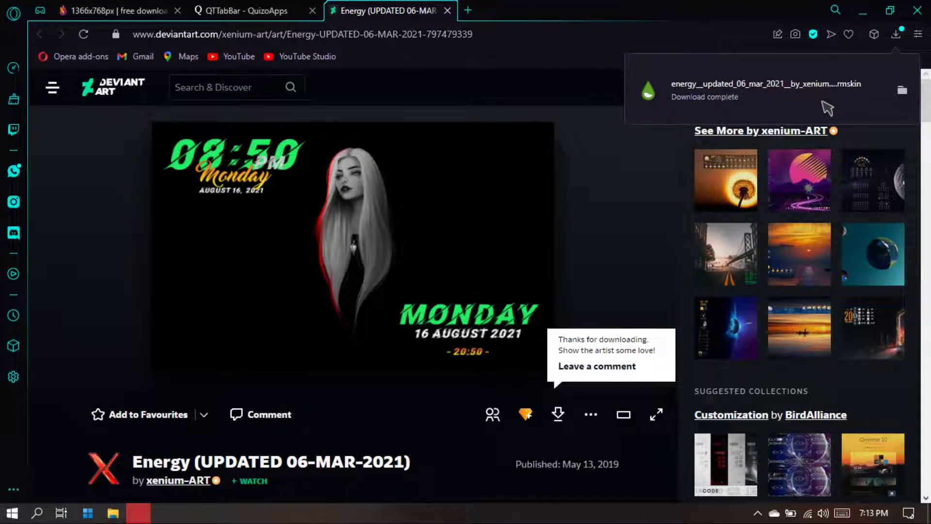
{"action": "left_click", "coordinate": [827, 107]}
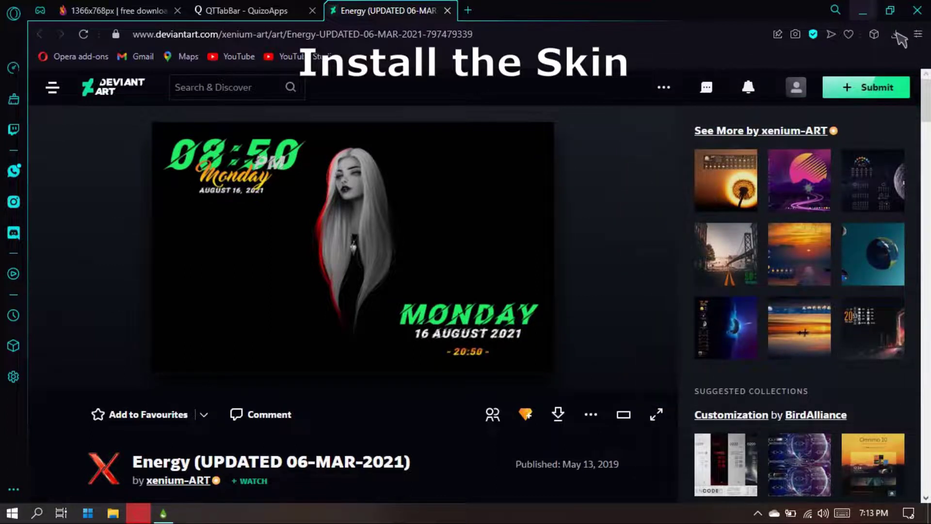
{"action": "left_click", "coordinate": [898, 36]}
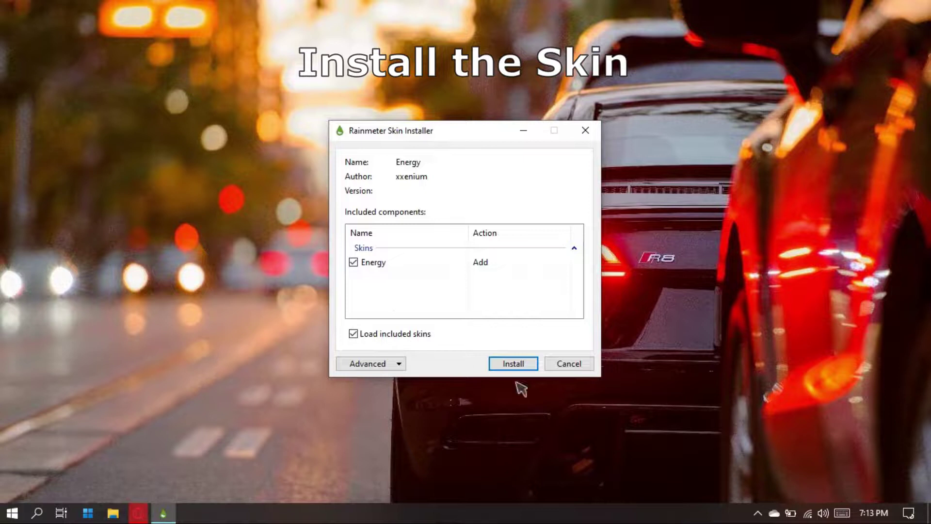
{"action": "left_click", "coordinate": [519, 364]}
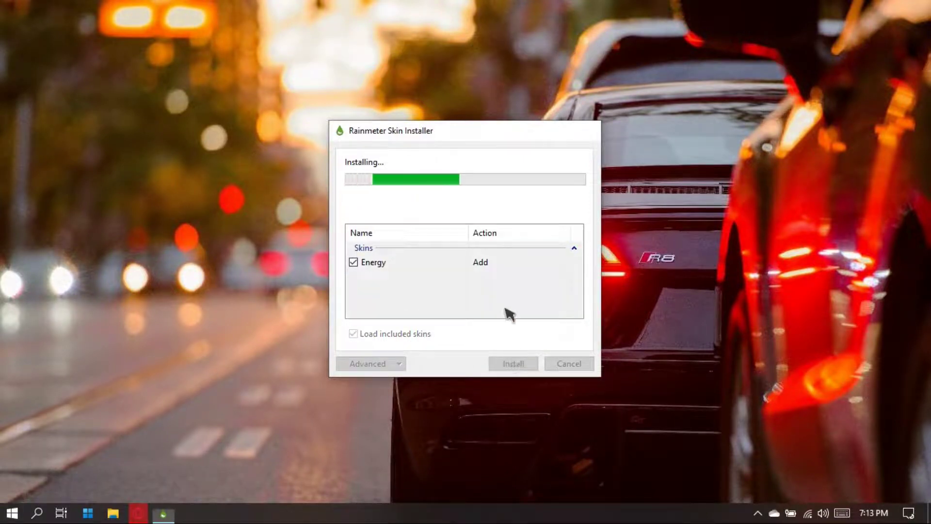
{"action": "left_click_drag", "start_coordinate": [315, 55], "coordinate": [286, 110]}
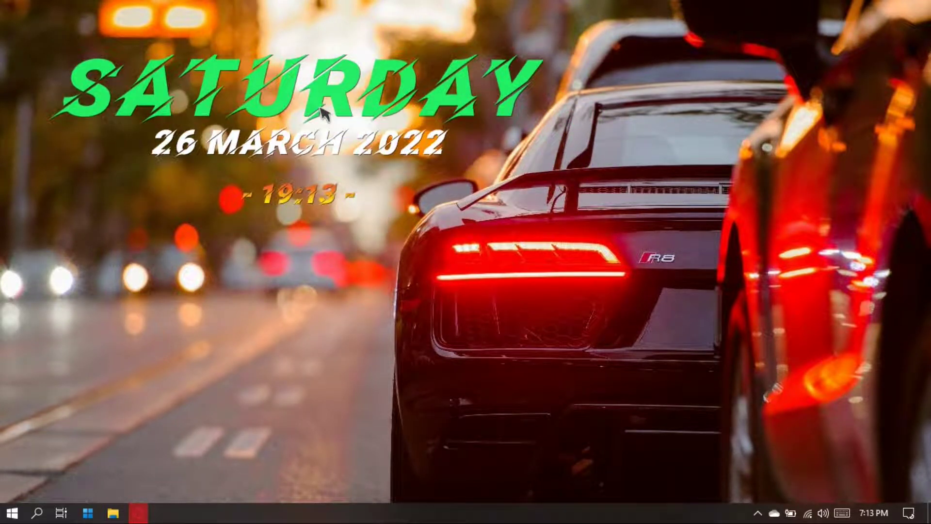
Step: Load Settings.ini of the Energy skin from the Rainmeter manager, close the manager, and move the settings panel over the car
{"action": "left_click", "coordinate": [757, 514]}
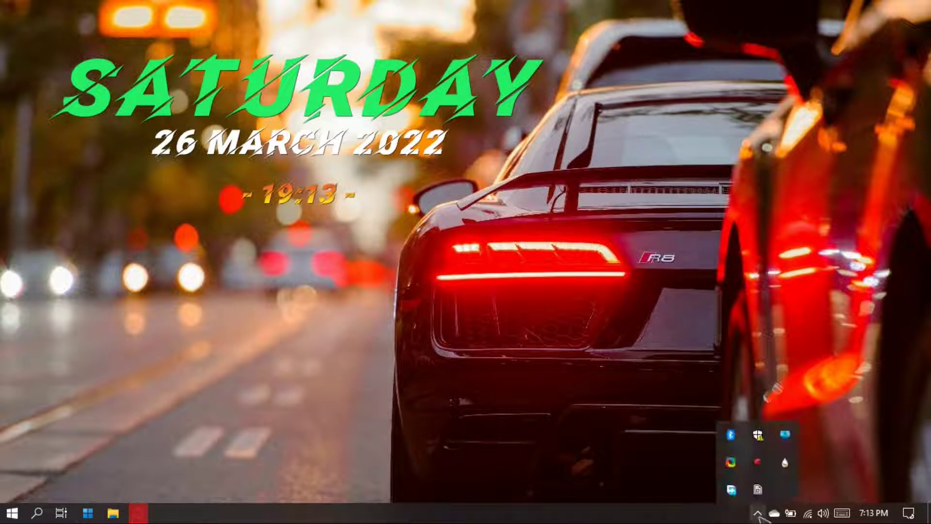
{"action": "left_click", "coordinate": [784, 465]}
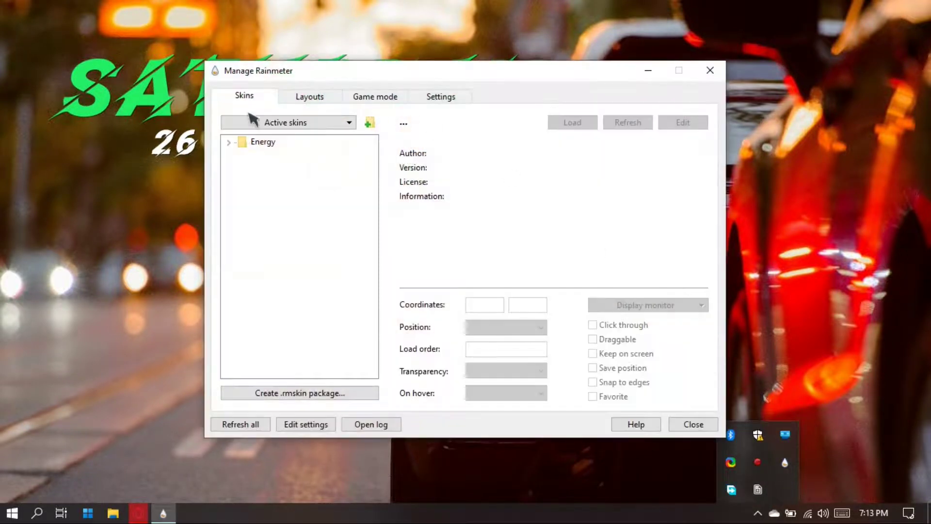
{"action": "double_click", "coordinate": [241, 142]}
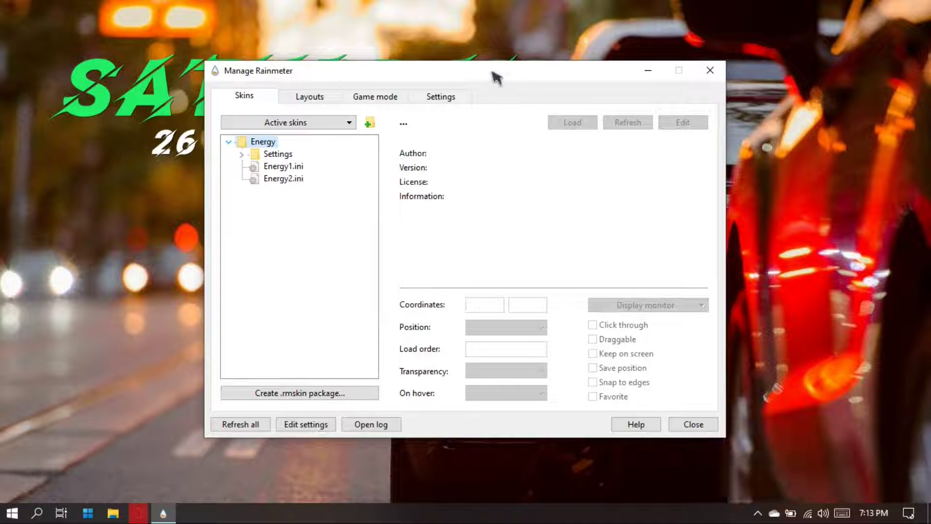
{"action": "left_click_drag", "start_coordinate": [495, 76], "coordinate": [594, 77]}
{"action": "left_click", "coordinate": [342, 156]}
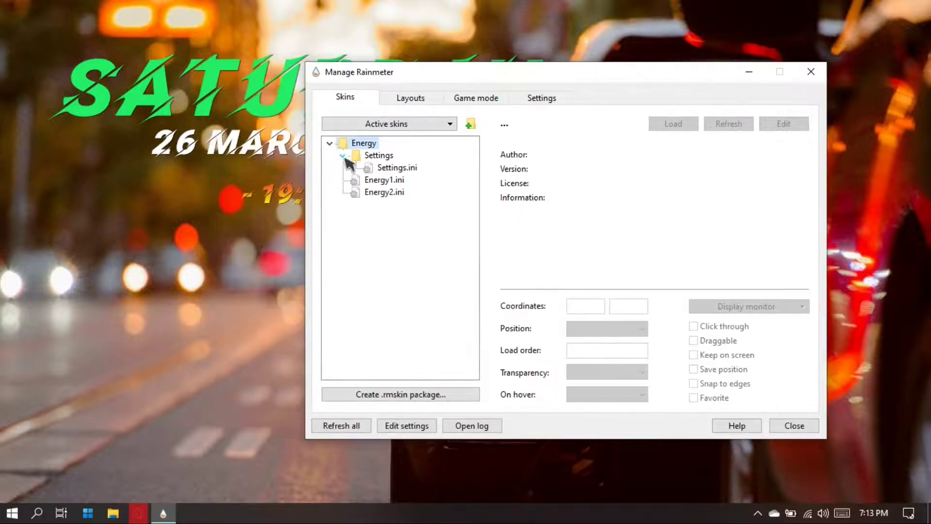
{"action": "double_click", "coordinate": [402, 168]}
{"action": "left_click", "coordinate": [811, 71]}
{"action": "left_click_drag", "start_coordinate": [115, 21], "coordinate": [533, 89]}
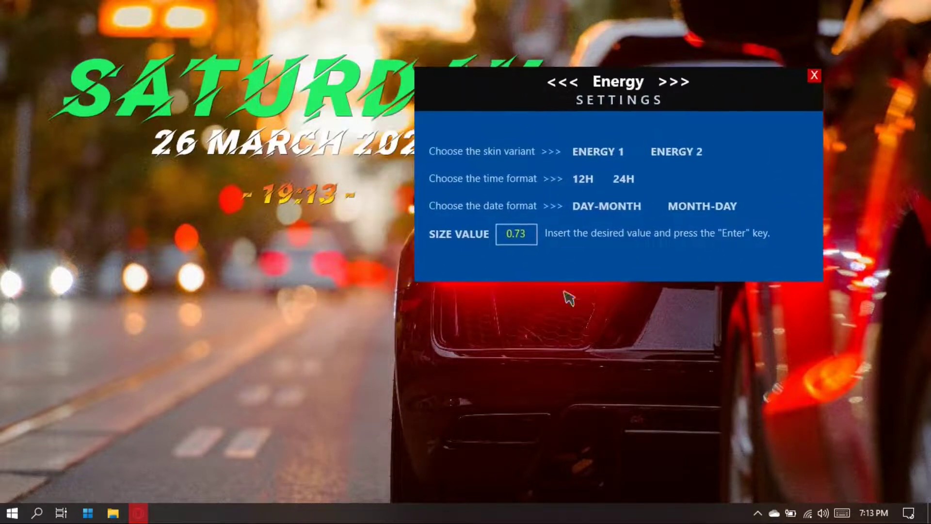
Step: Try size values of 0.10, 0.50 and 0.60 for the Energy skin
{"action": "left_click", "coordinate": [524, 234]}
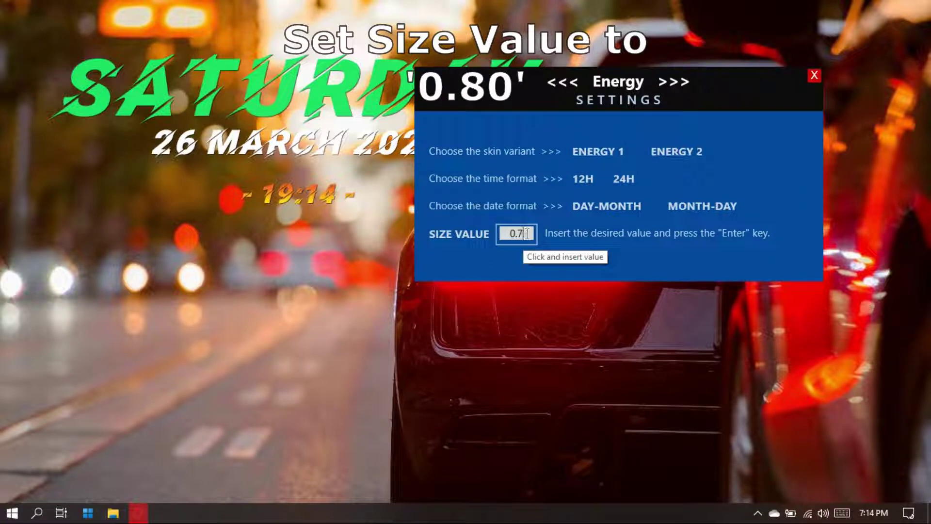
{"action": "type", "text": "0.10"}
{"action": "key", "text": "Return"}
{"action": "left_click", "coordinate": [528, 238]}
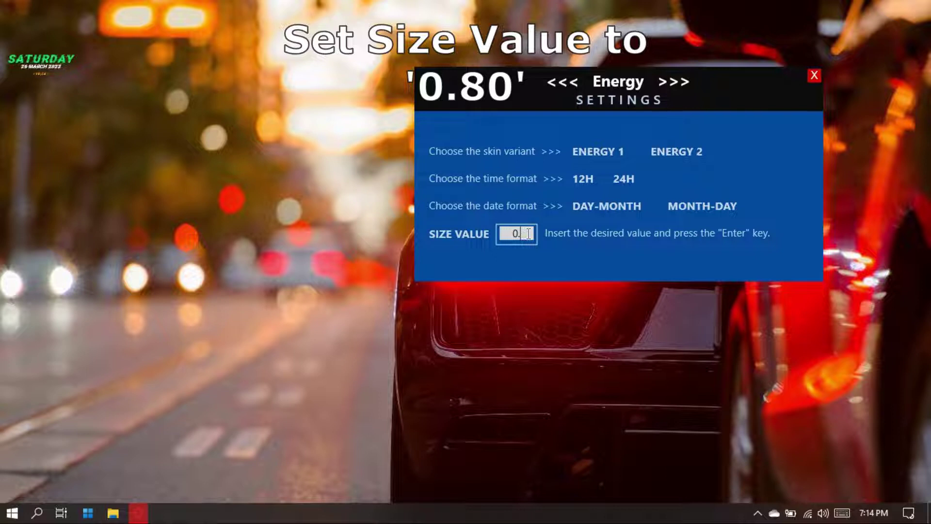
{"action": "type", "text": "0.50"}
{"action": "key", "text": "Return"}
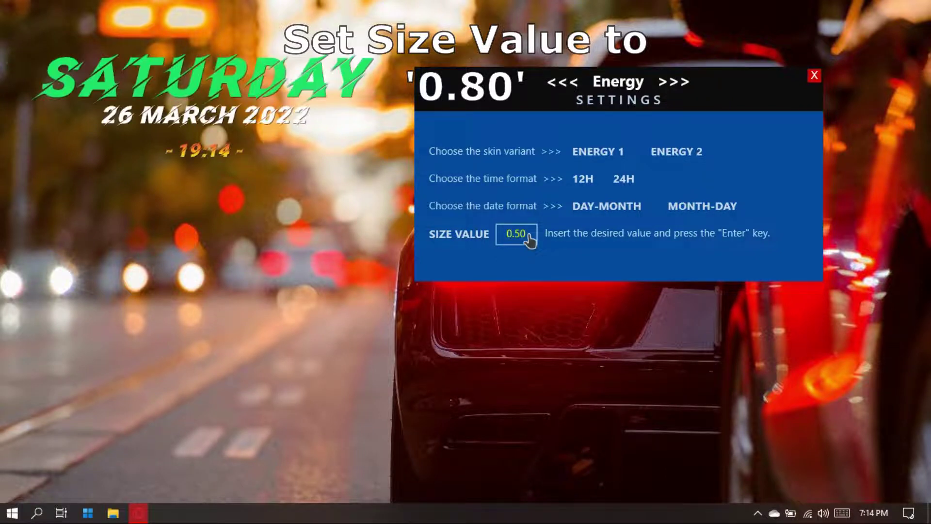
{"action": "left_click", "coordinate": [530, 239]}
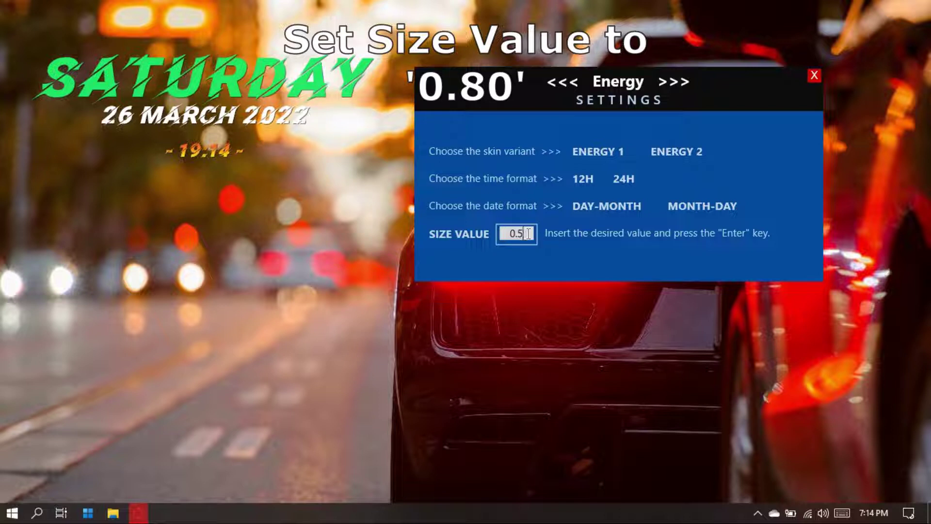
{"action": "type", "text": "0.60"}
{"action": "key", "text": "Return"}
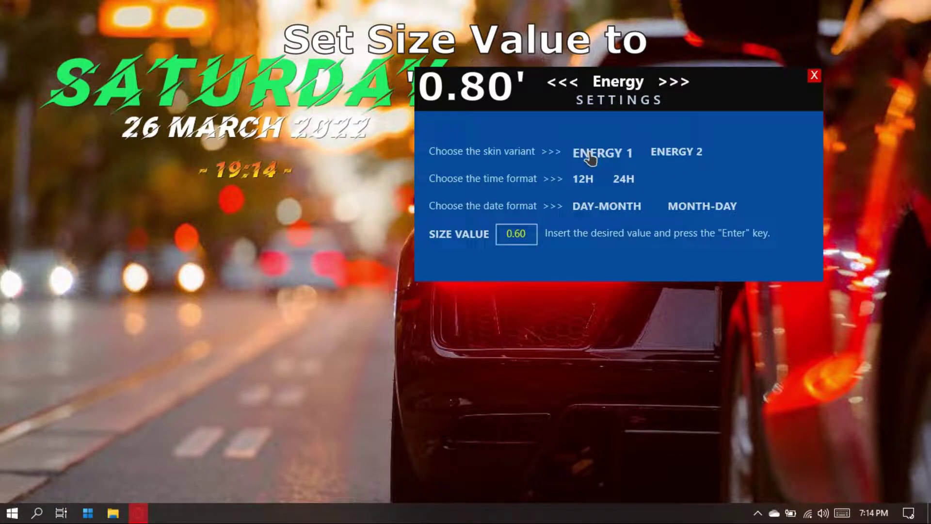
Step: Compare the two Energy skin variants, choose Energy 2, and set its time format to 12H
{"action": "left_click", "coordinate": [654, 158]}
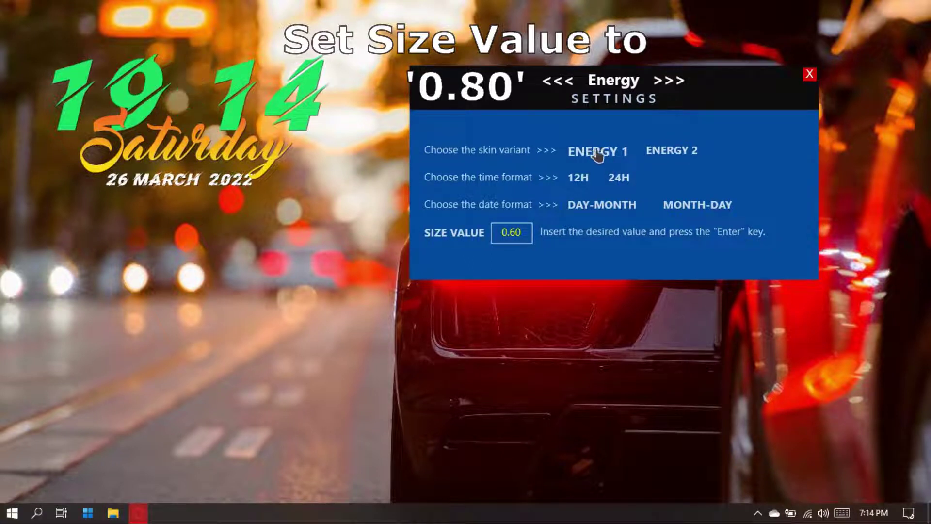
{"action": "left_click", "coordinate": [598, 154]}
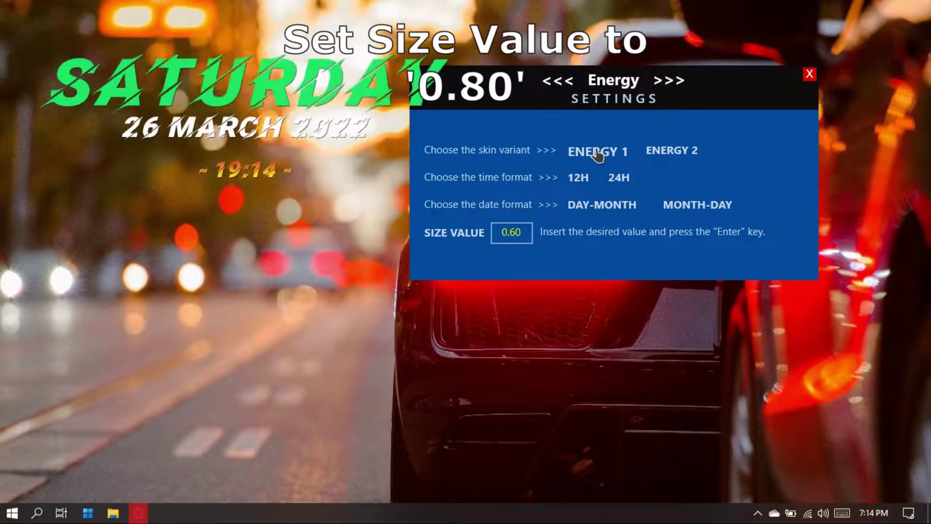
{"action": "left_click", "coordinate": [655, 158]}
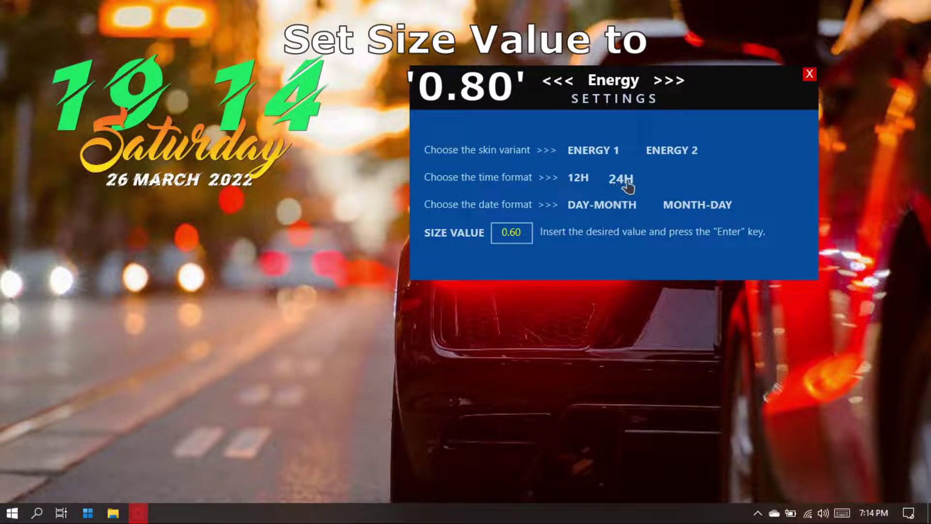
{"action": "left_click", "coordinate": [580, 181]}
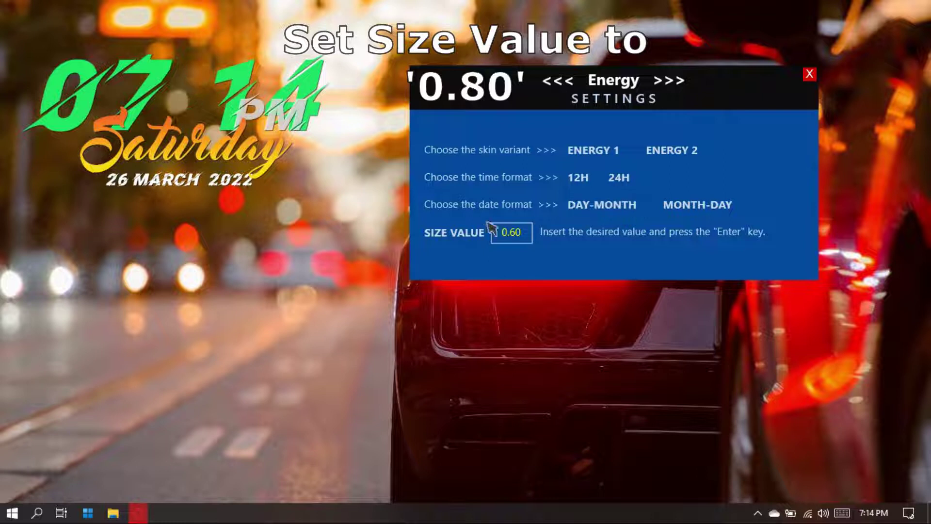
Step: Try a size value of 0.70 for the Energy 2 variant
{"action": "left_click", "coordinate": [525, 233]}
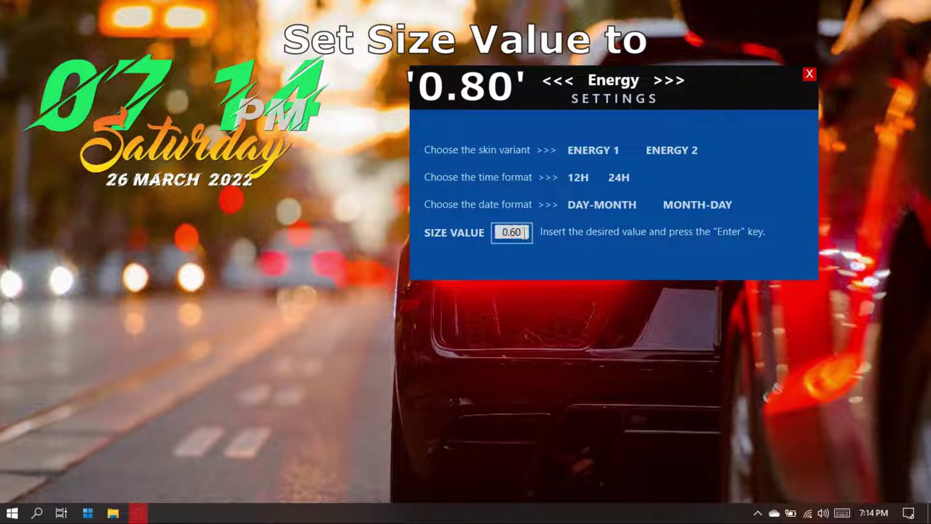
{"action": "type", "text": "0.7"}
{"action": "key", "text": "Return"}
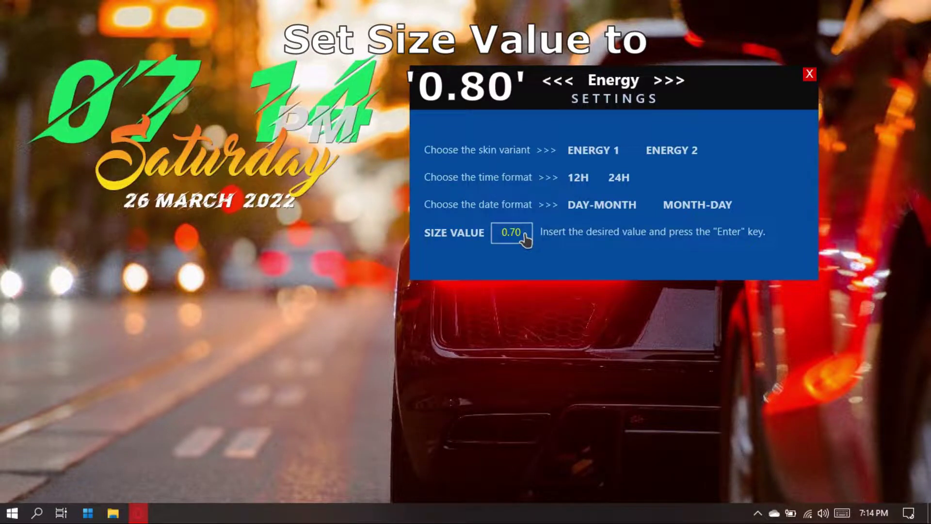
Step: Set the Energy skin's size value to 0.80, move the settings panel clear of the widget, and close it
{"action": "left_click", "coordinate": [525, 236]}
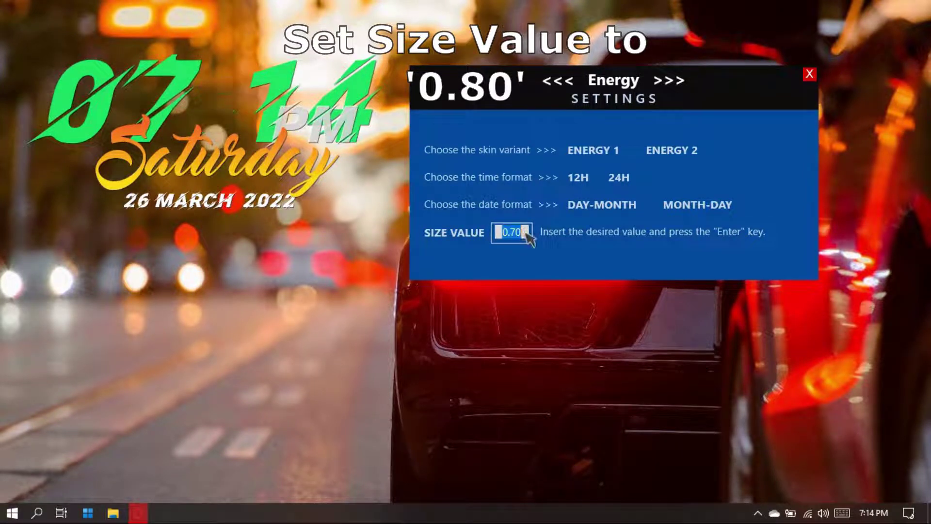
{"action": "left_click", "coordinate": [524, 232]}
{"action": "key", "text": "BackSpace"}
{"action": "type", "text": "8"}
{"action": "key", "text": "Return"}
{"action": "left_click_drag", "start_coordinate": [724, 91], "coordinate": [801, 105]}
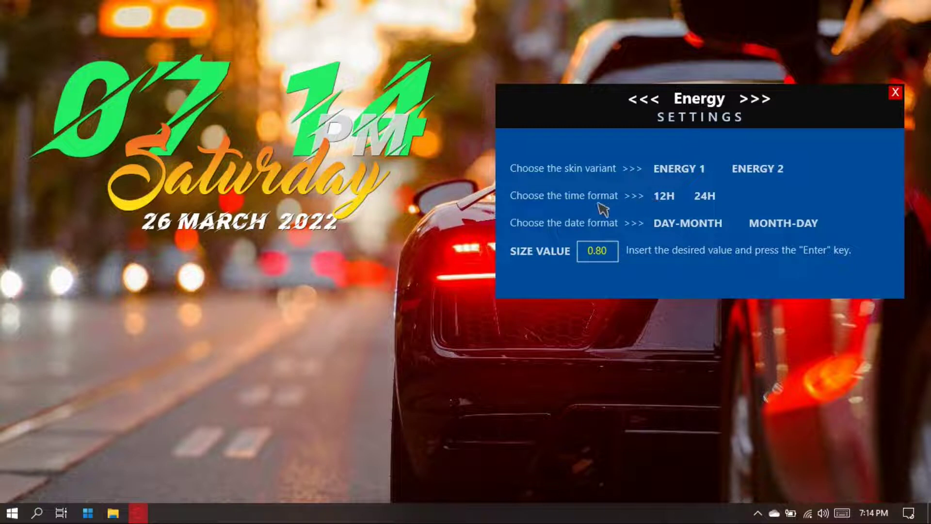
{"action": "left_click", "coordinate": [897, 93]}
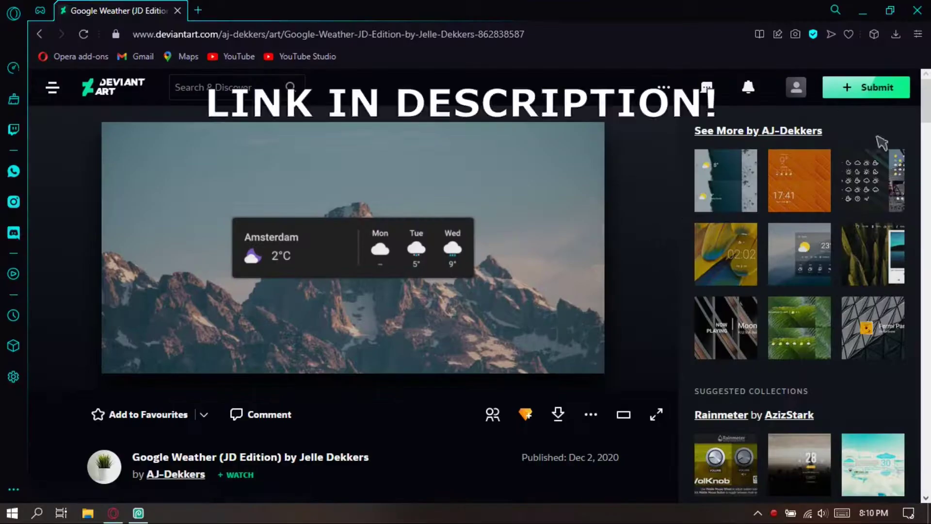
Step: Download and install the Google Weather (JD Edition) skin from its DeviantArt page, and place the weather widget below the clock
{"action": "scroll", "coordinate": [443, 447], "scroll_direction": "down", "scroll_amount": 1}
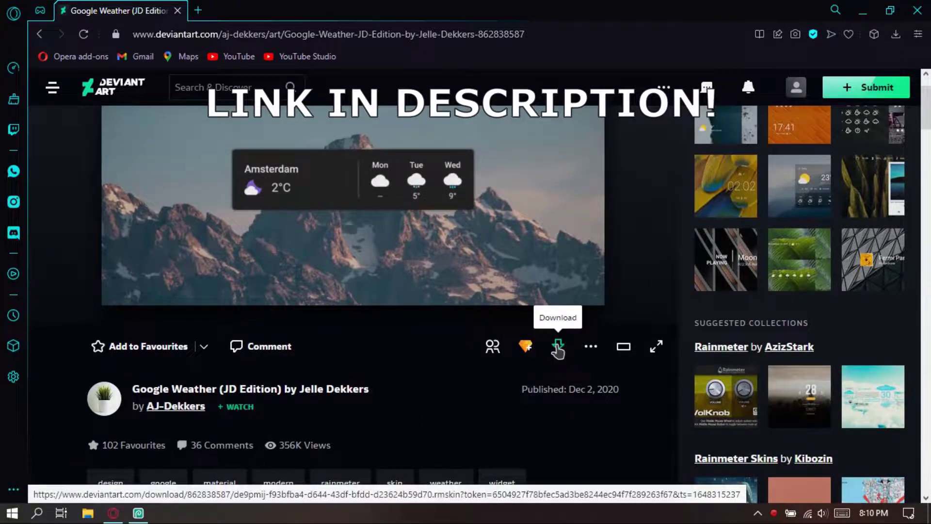
{"action": "left_click", "coordinate": [558, 348]}
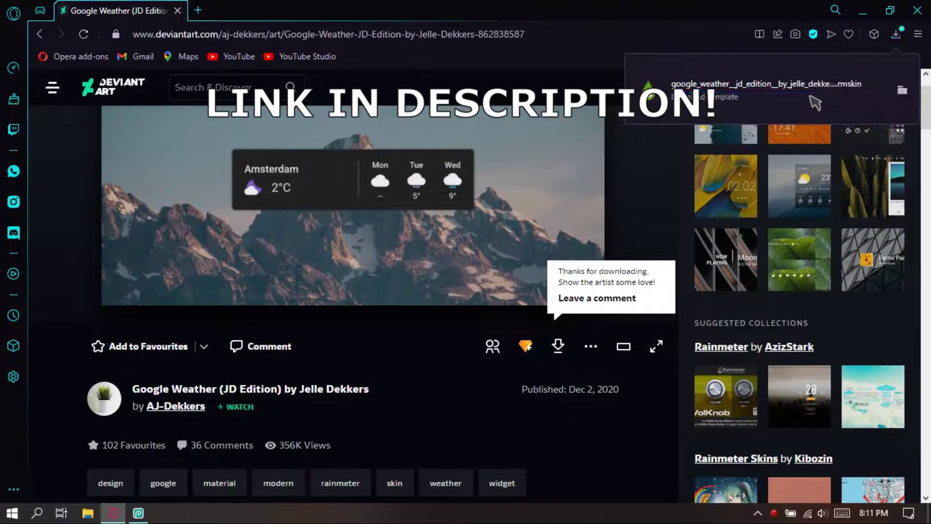
{"action": "left_click", "coordinate": [815, 102]}
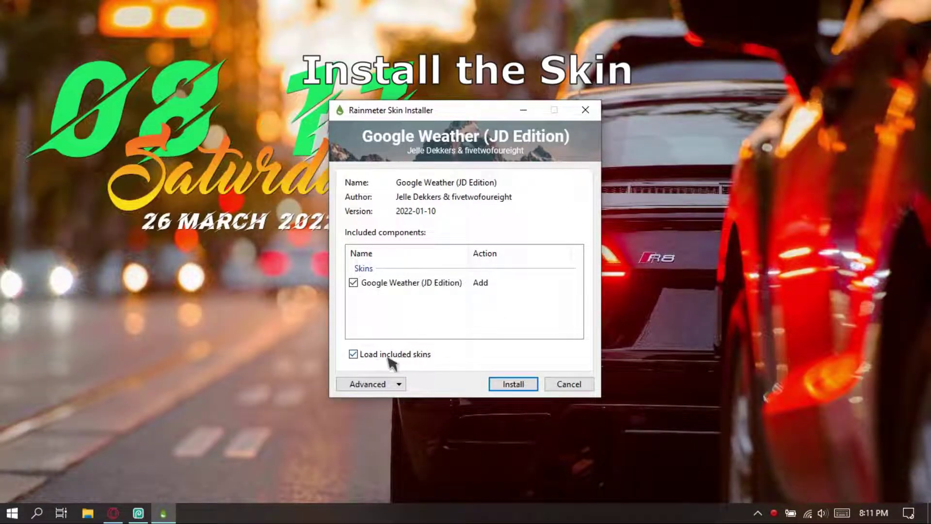
{"action": "left_click", "coordinate": [522, 388]}
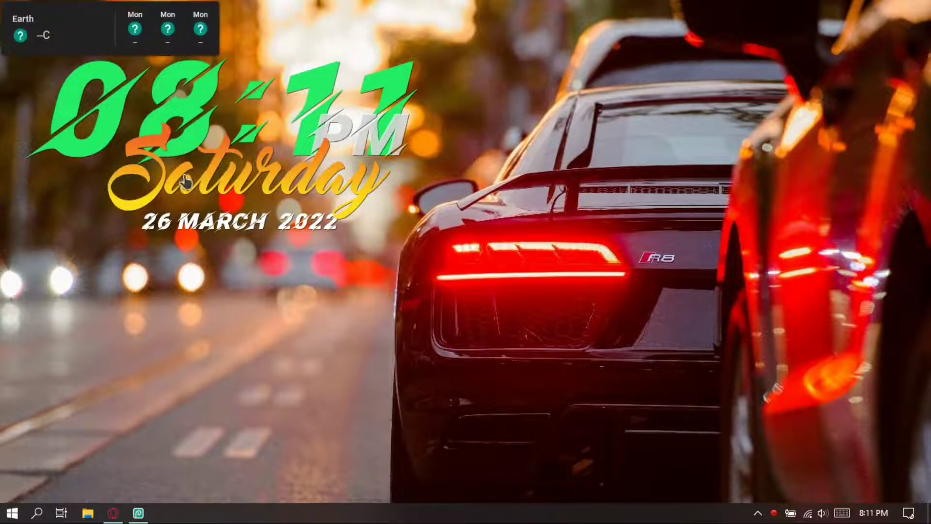
{"action": "left_click_drag", "start_coordinate": [96, 17], "coordinate": [177, 429]}
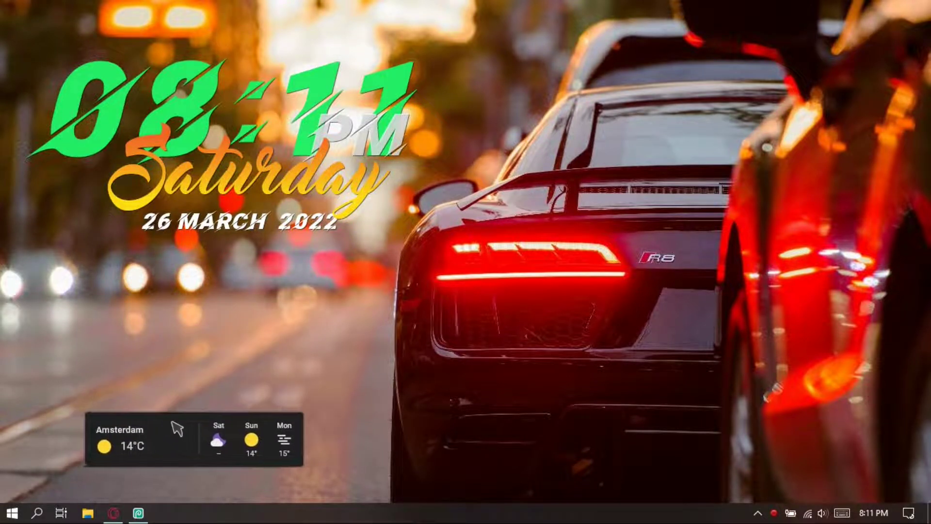
{"action": "right_click", "coordinate": [171, 422]}
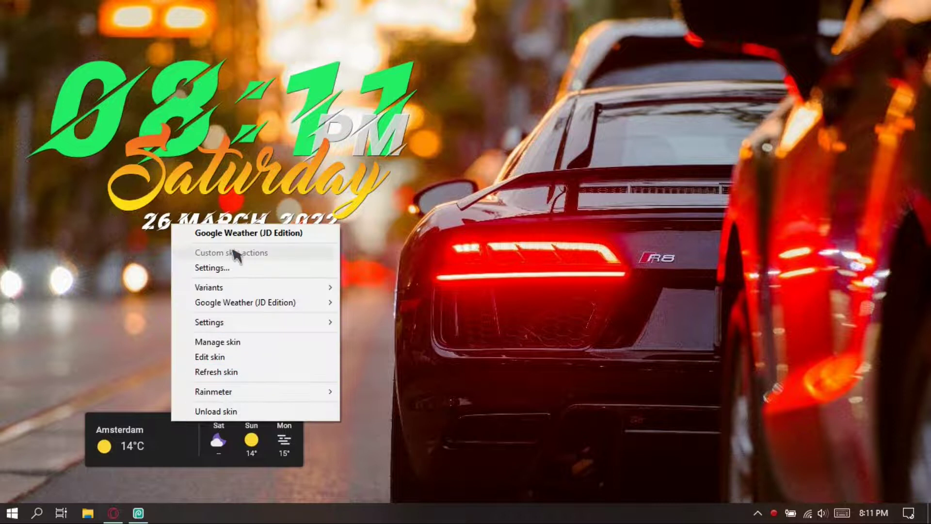
{"action": "left_click", "coordinate": [266, 237]}
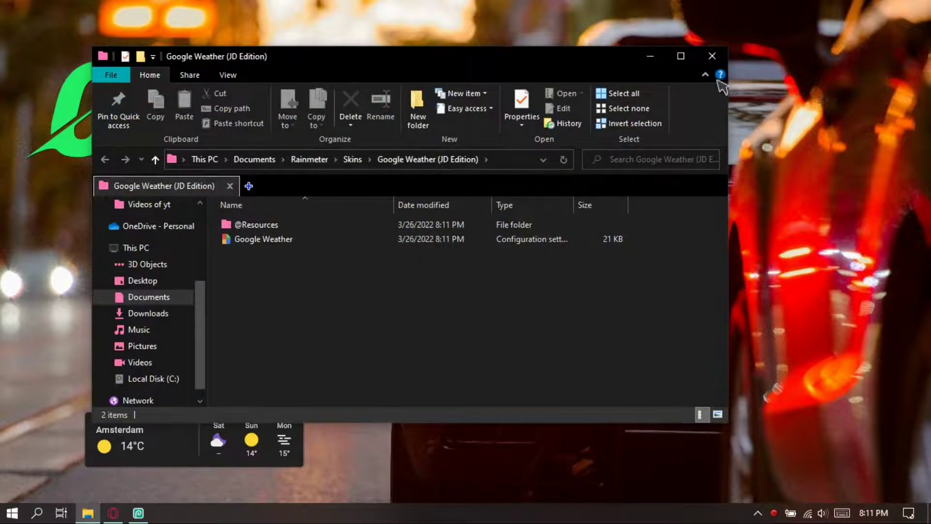
{"action": "left_click", "coordinate": [712, 56]}
{"action": "right_click", "coordinate": [191, 423]}
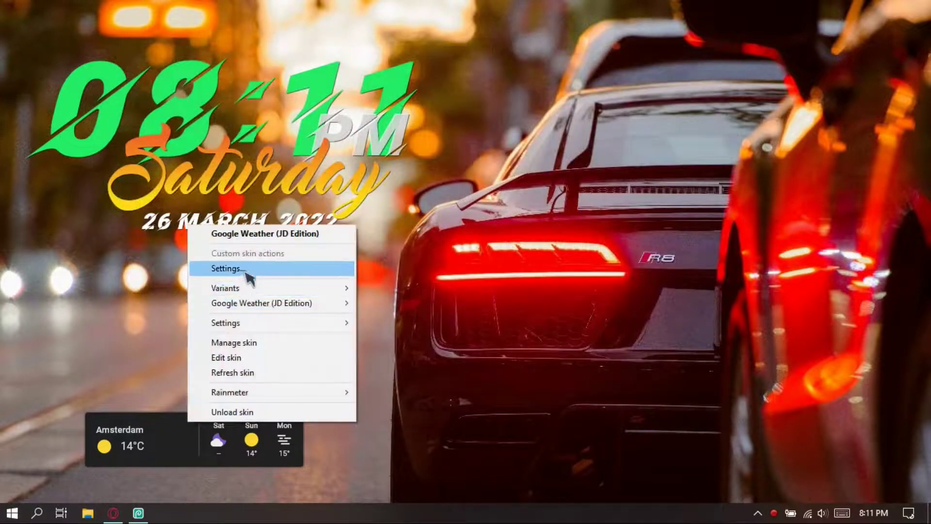
{"action": "mouse_move", "coordinate": [242, 293]}
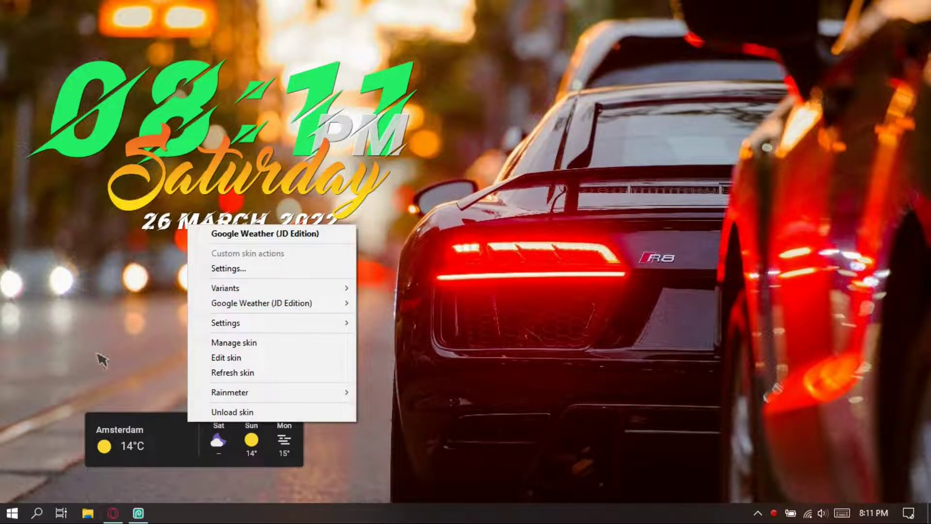
{"action": "left_click", "coordinate": [101, 360]}
Step: Turn off the Draggable setting for both the Google Weather and Energy skins
{"action": "right_click", "coordinate": [183, 418]}
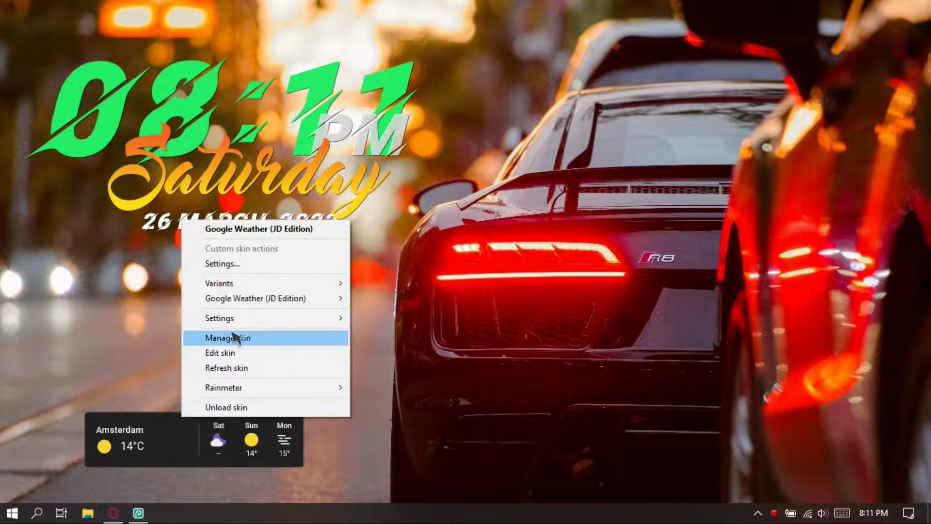
{"action": "mouse_move", "coordinate": [243, 321]}
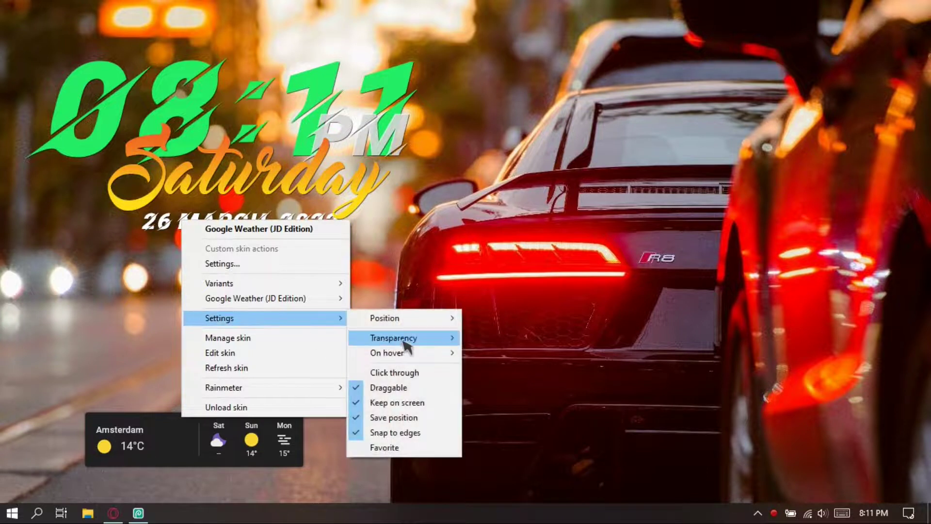
{"action": "left_click", "coordinate": [406, 394]}
{"action": "right_click", "coordinate": [183, 92]}
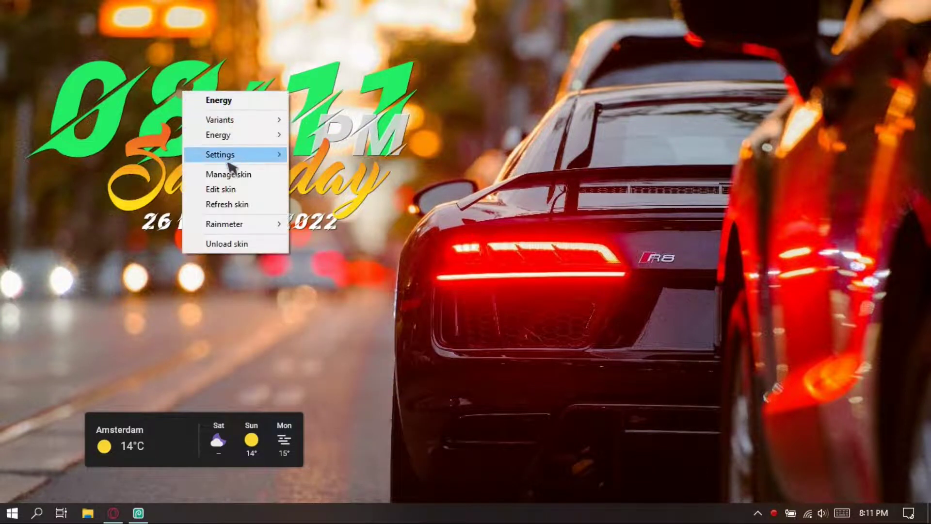
{"action": "mouse_move", "coordinate": [260, 156]}
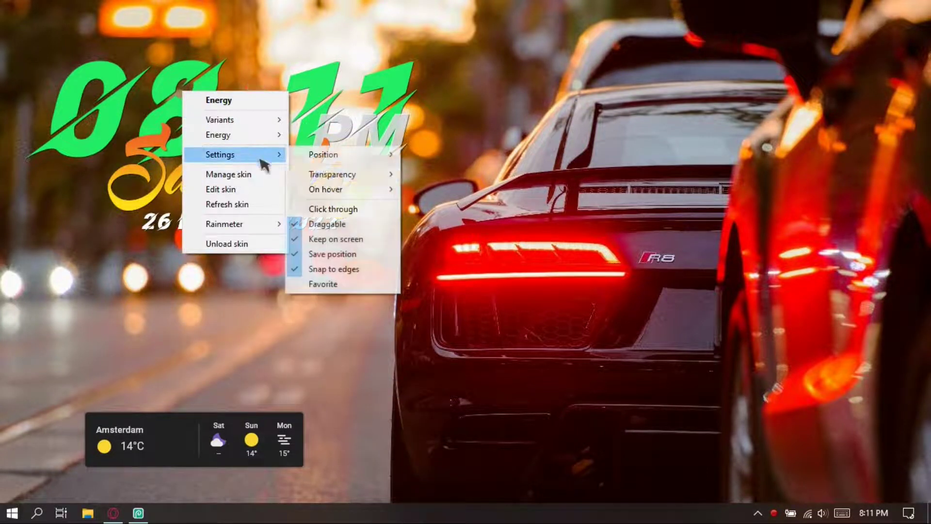
{"action": "left_click", "coordinate": [328, 225]}
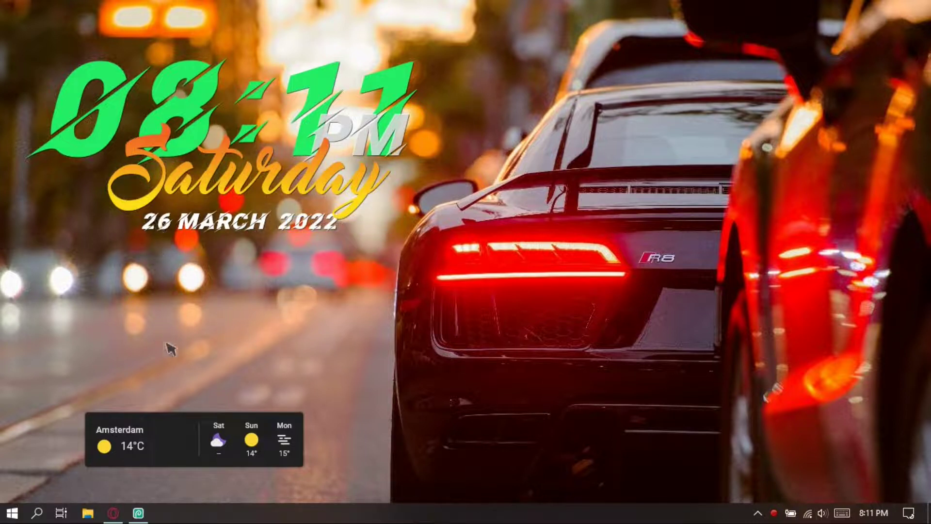
Step: Make the Google Weather widget draggable again and move it slightly up toward the clock
{"action": "right_click", "coordinate": [179, 422]}
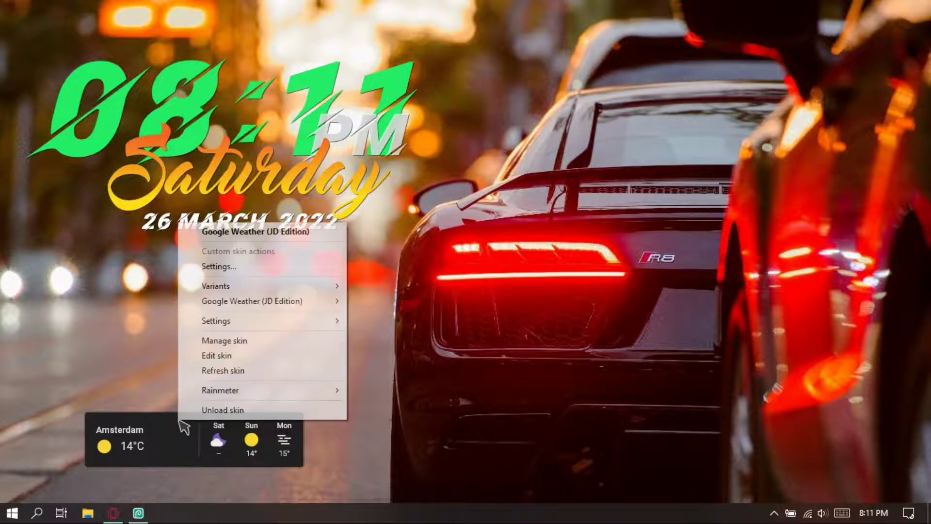
{"action": "mouse_move", "coordinate": [278, 321]}
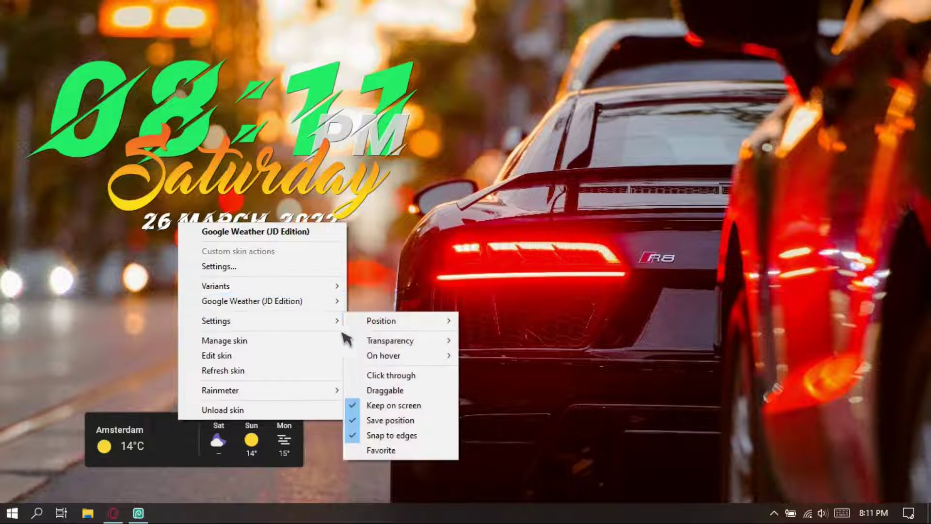
{"action": "left_click", "coordinate": [385, 390]}
{"action": "left_click_drag", "start_coordinate": [184, 436], "coordinate": [216, 365]}
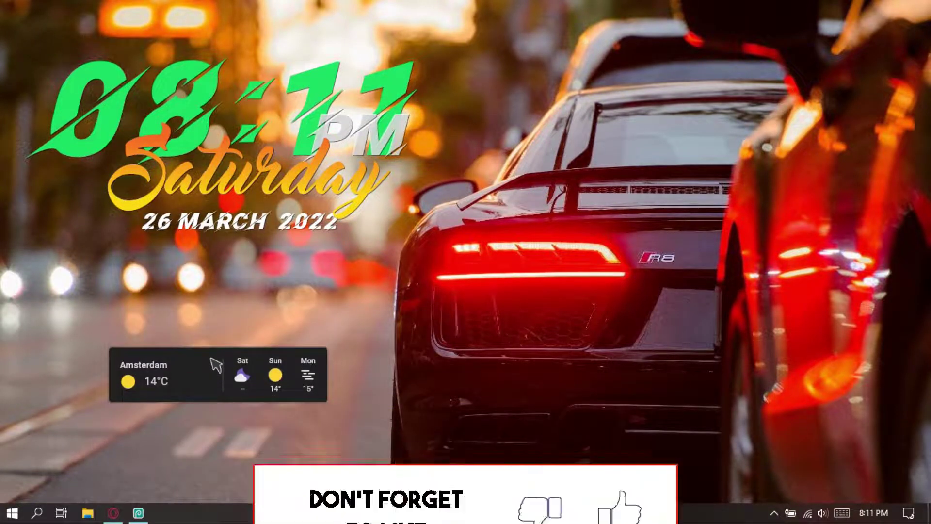
Step: Lock the Google Weather widget at its new position by disabling Draggable
{"action": "right_click", "coordinate": [216, 364]}
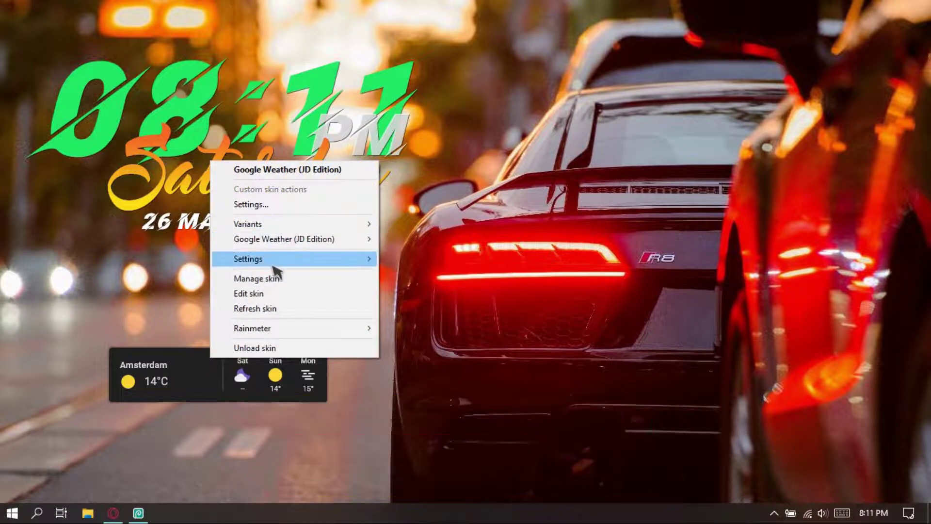
{"action": "mouse_move", "coordinate": [272, 260]}
{"action": "left_click", "coordinate": [437, 330]}
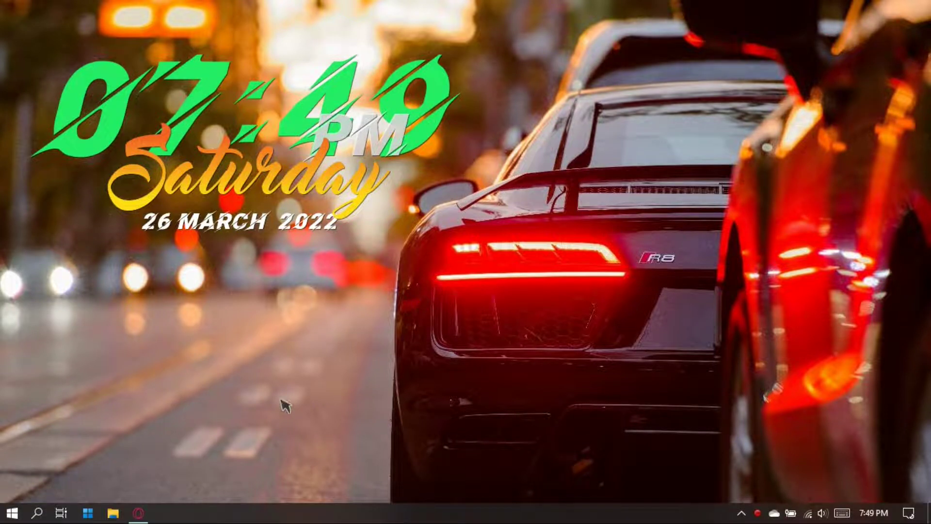
Step: In the Opera browser, download the 7TSP GUI 2019 Edition and Joyful Desktop - Windows 10 Theme archives from DeviantArt, and minimize it
{"action": "left_click", "coordinate": [138, 513]}
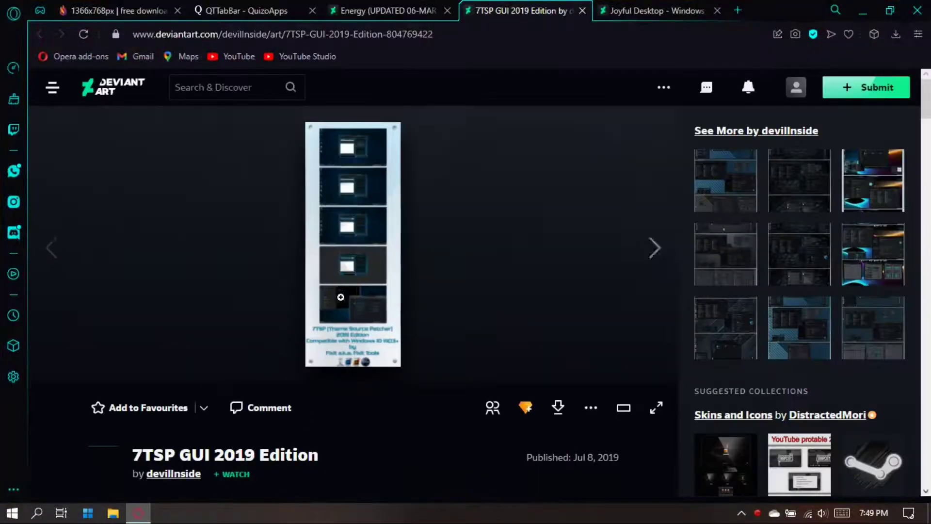
{"action": "scroll", "coordinate": [522, 199], "scroll_direction": "down", "scroll_amount": 4}
{"action": "left_click", "coordinate": [558, 209]}
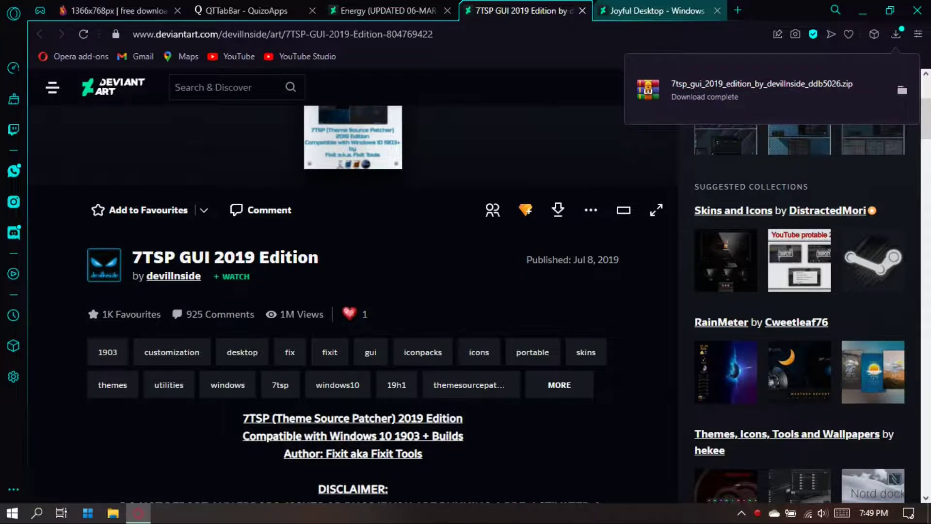
{"action": "left_click", "coordinate": [674, 10]}
{"action": "scroll", "coordinate": [328, 439], "scroll_direction": "down", "scroll_amount": 2}
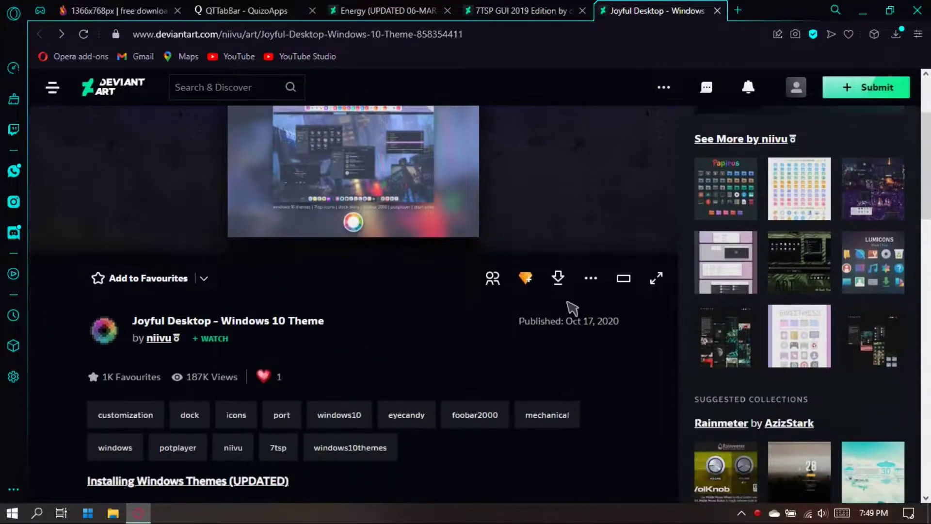
{"action": "left_click", "coordinate": [553, 282]}
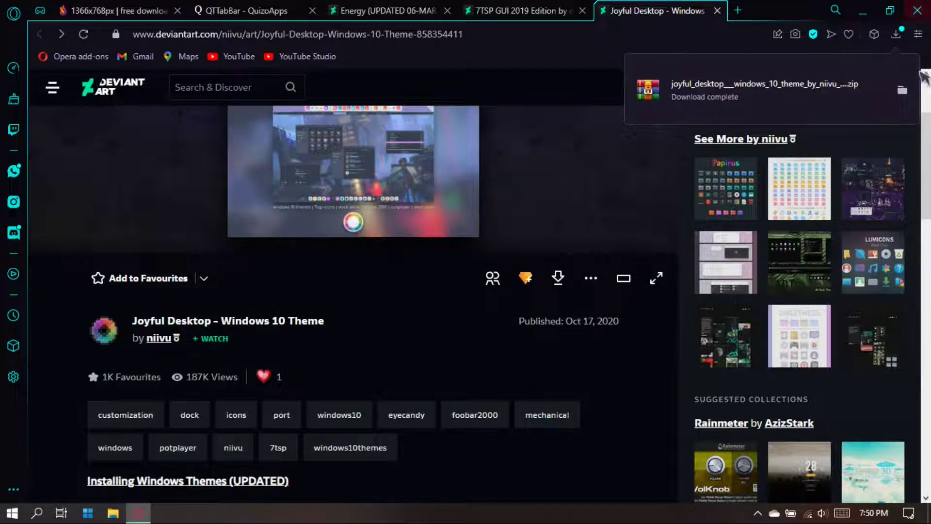
{"action": "left_click", "coordinate": [866, 10]}
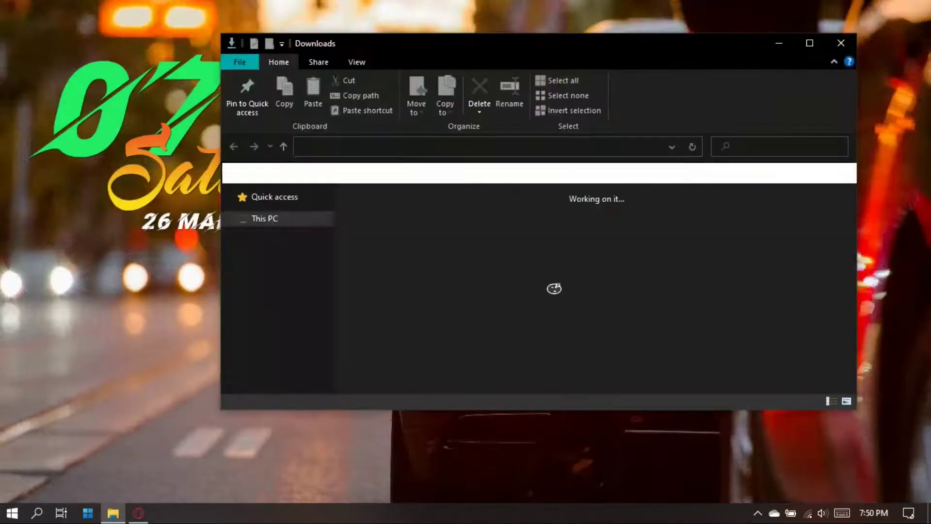
Step: Extract the Joyful Desktop theme archive and the 7TSP GUI archive directly into the Downloads folder
{"action": "right_click", "coordinate": [383, 260]}
{"action": "left_click", "coordinate": [450, 273]}
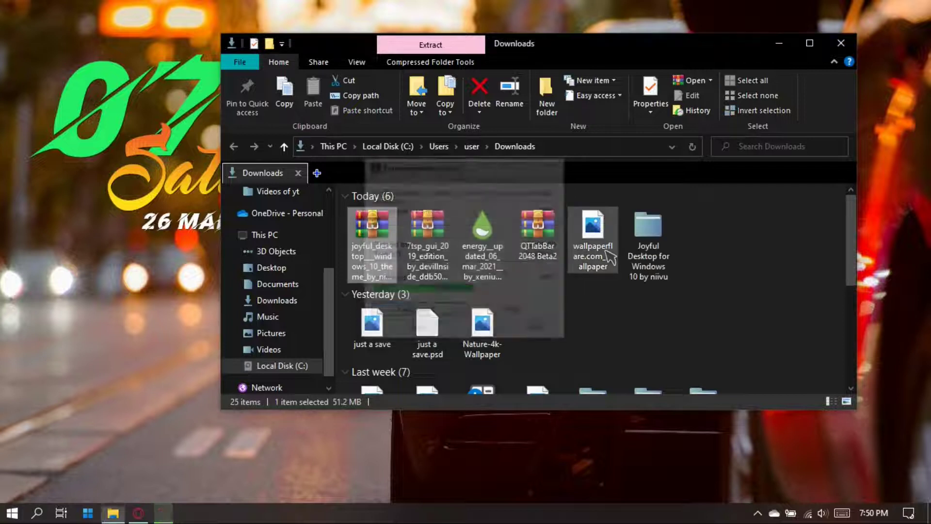
{"action": "right_click", "coordinate": [439, 260]}
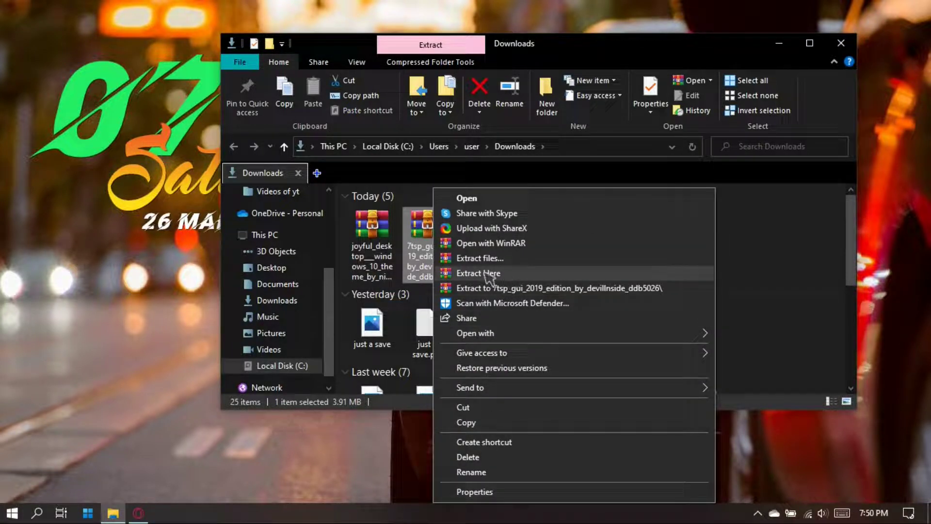
{"action": "left_click", "coordinate": [526, 274]}
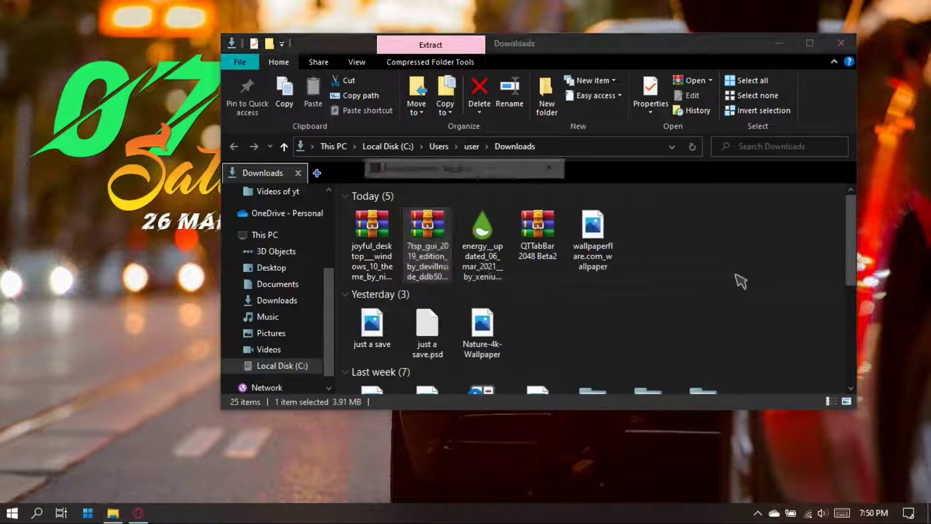
Step: Rename the extracted 7tsp GUI v0.6(2019).ee file to 7tsp GUI v0.6(2019).exe and accept the extension change
{"action": "scroll", "coordinate": [645, 307], "scroll_direction": "down", "scroll_amount": 5}
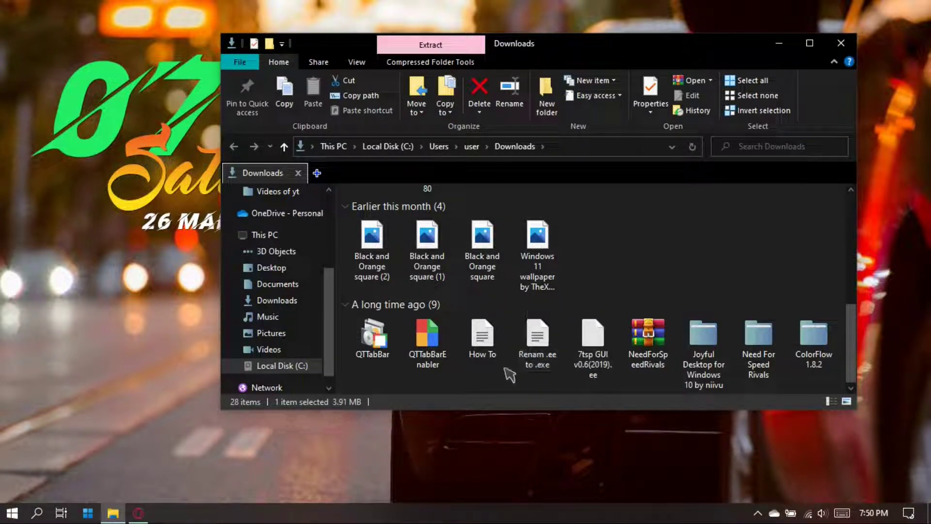
{"action": "left_click", "coordinate": [594, 373]}
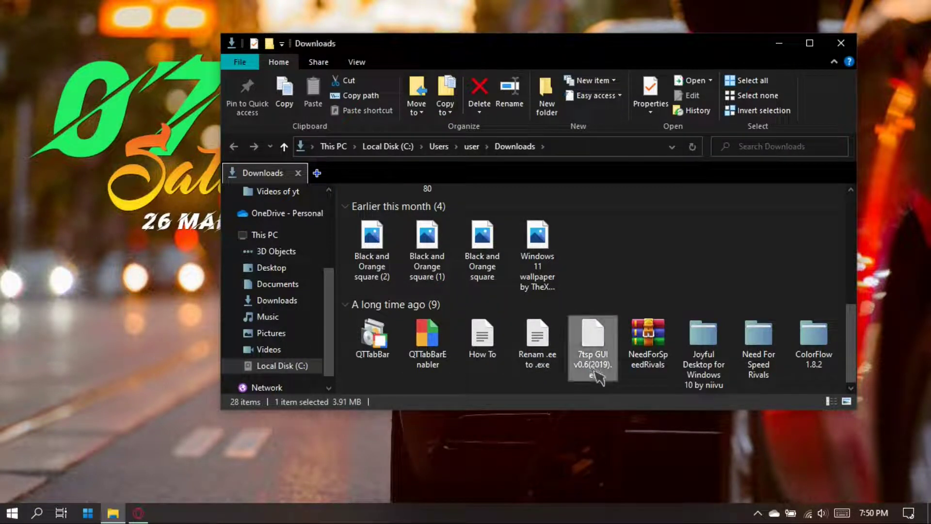
{"action": "left_click", "coordinate": [524, 102]}
{"action": "left_click", "coordinate": [613, 368]}
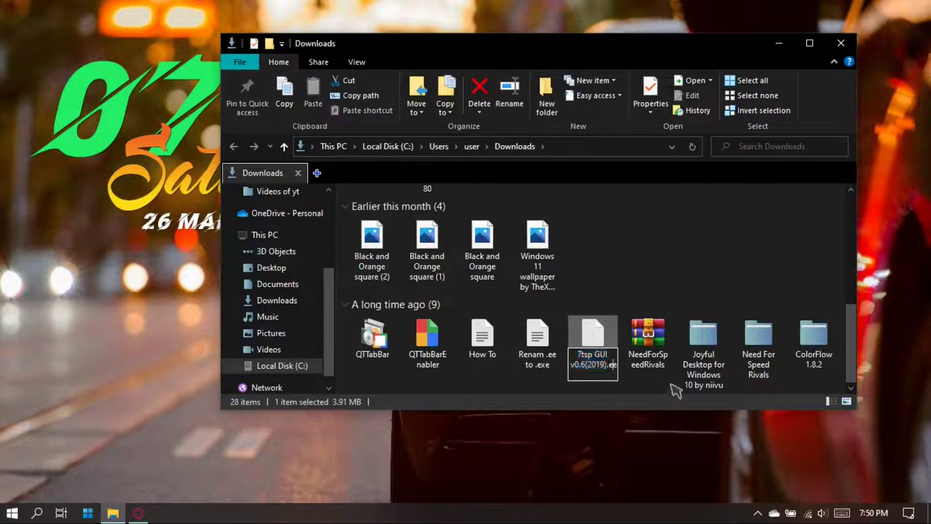
{"action": "type", "text": "x"}
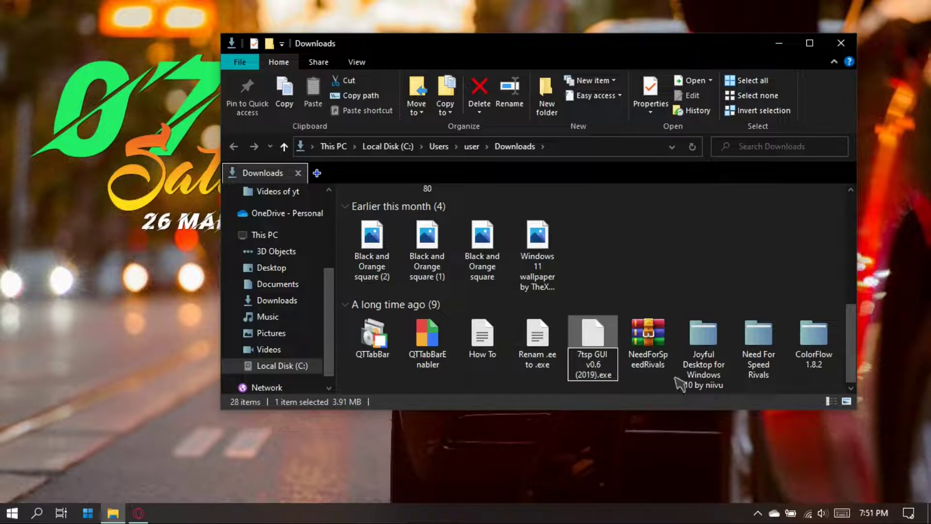
{"action": "key", "text": "Return"}
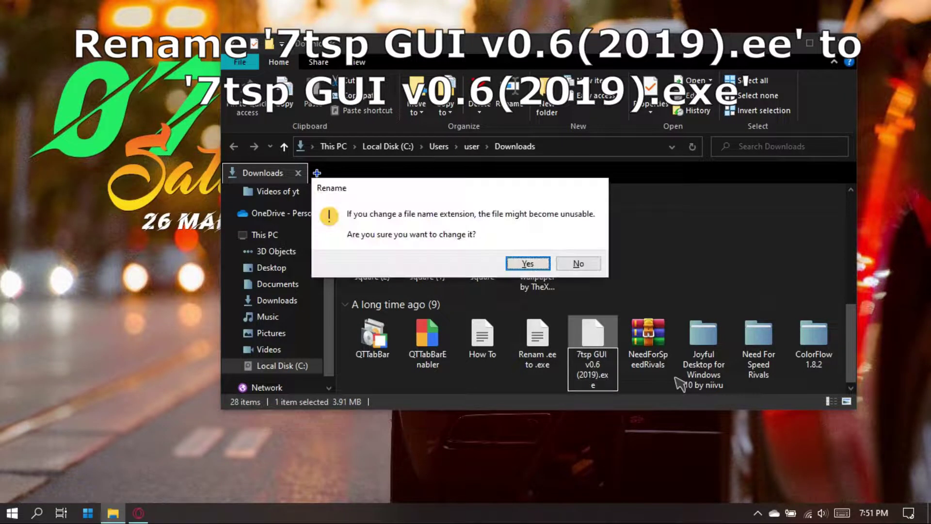
{"action": "left_click", "coordinate": [528, 265]}
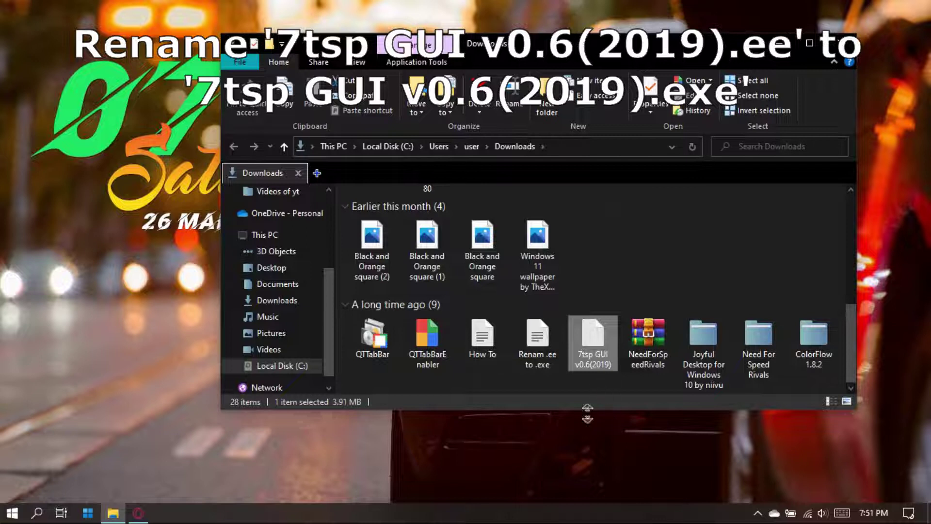
{"action": "left_click", "coordinate": [601, 384]}
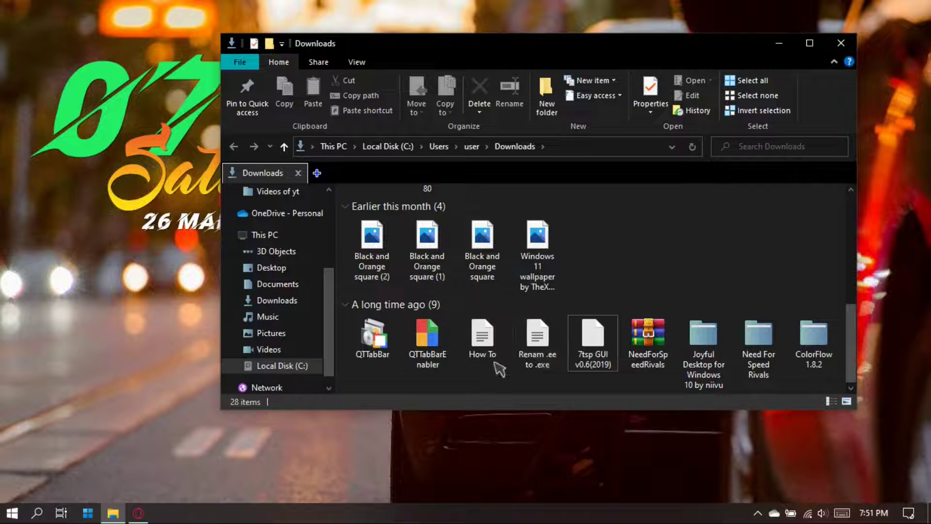
{"action": "mouse_move", "coordinate": [563, 359]}
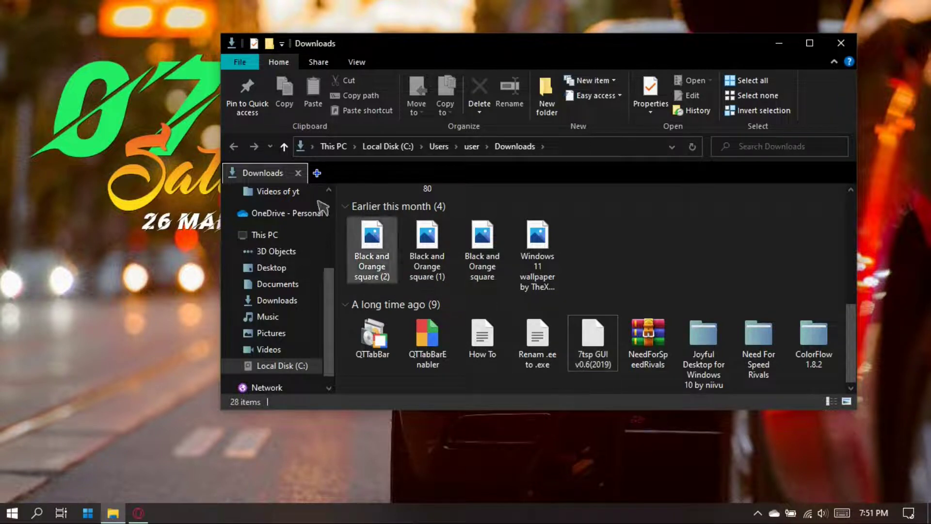
Step: Refresh Downloads and open the Icons folder inside the extracted Joyful Desktop for Windows 10 by niivu folder
{"action": "left_click", "coordinate": [692, 147]}
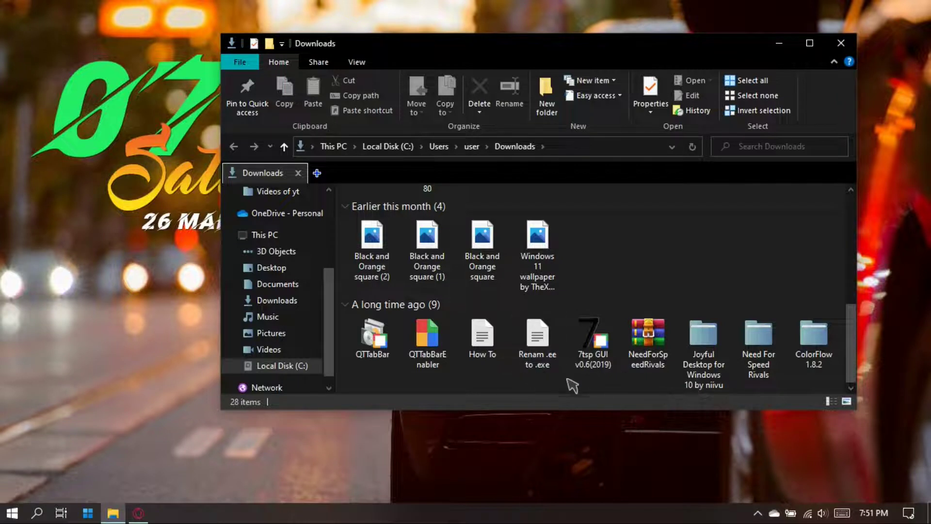
{"action": "left_click", "coordinate": [699, 386]}
{"action": "double_click", "coordinate": [698, 387]}
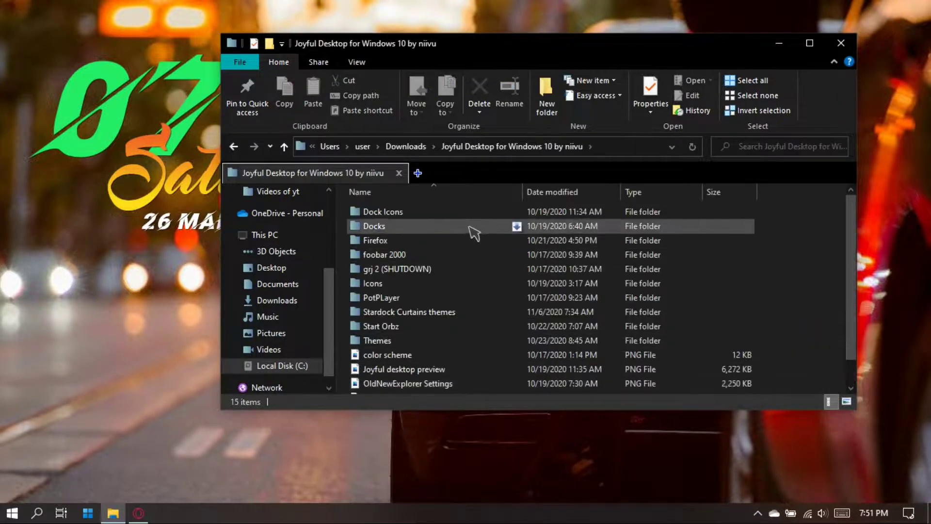
{"action": "scroll", "coordinate": [465, 374], "scroll_direction": "down", "scroll_amount": 1}
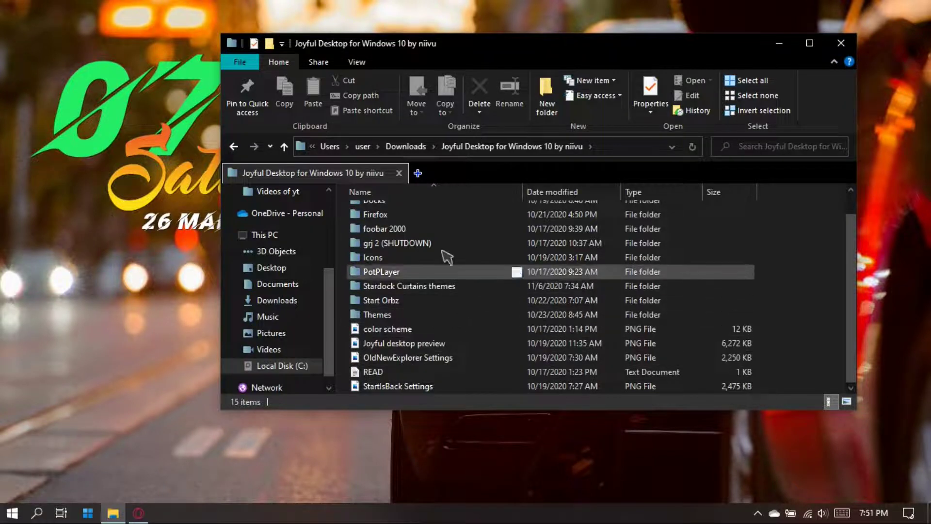
{"action": "double_click", "coordinate": [407, 258]}
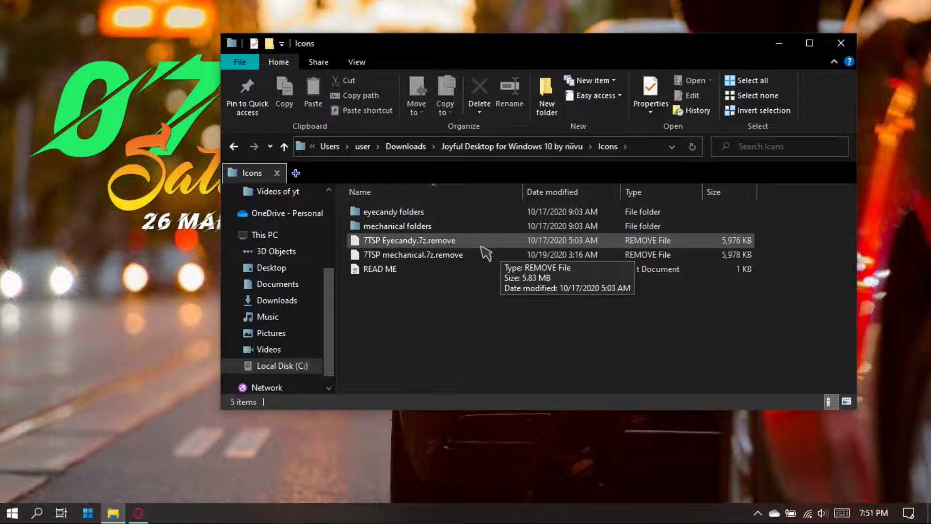
Step: Read the icon pack's READ ME for the ".remove" extension and 7TSP installation instructions, and close it
{"action": "double_click", "coordinate": [413, 273]}
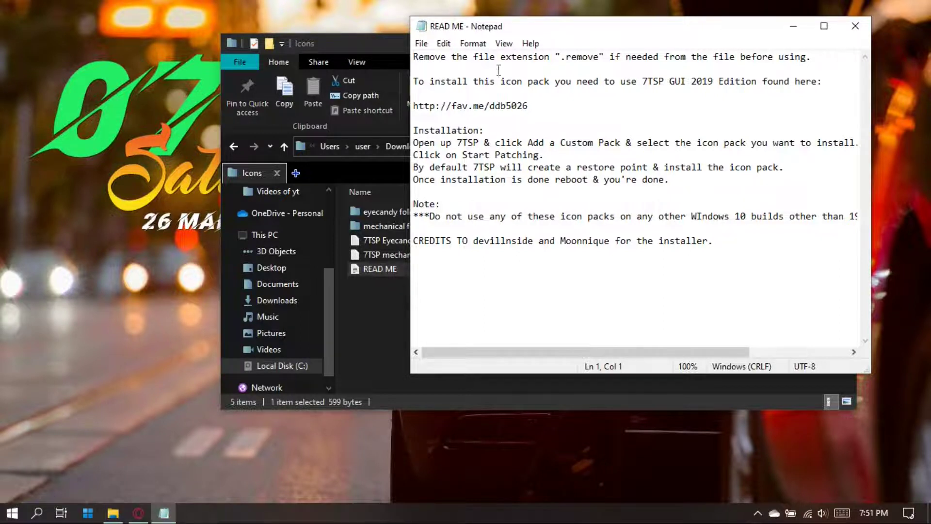
{"action": "left_click_drag", "start_coordinate": [581, 31], "coordinate": [678, 36]}
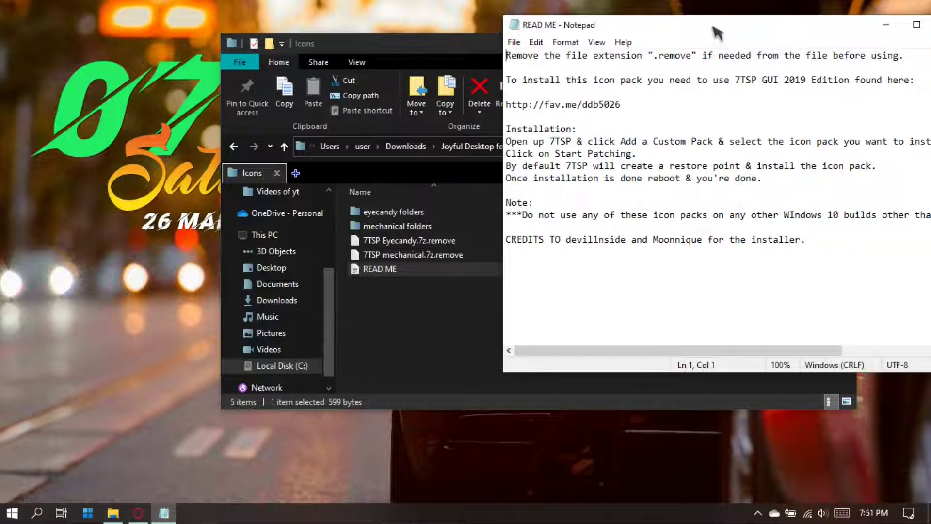
{"action": "left_click_drag", "start_coordinate": [714, 29], "coordinate": [686, 27]}
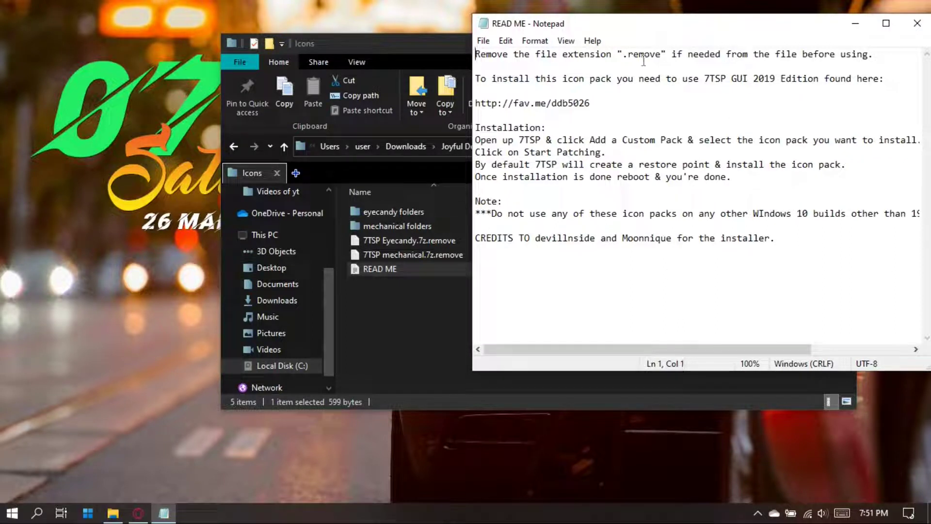
{"action": "left_click_drag", "start_coordinate": [622, 55], "coordinate": [653, 58]}
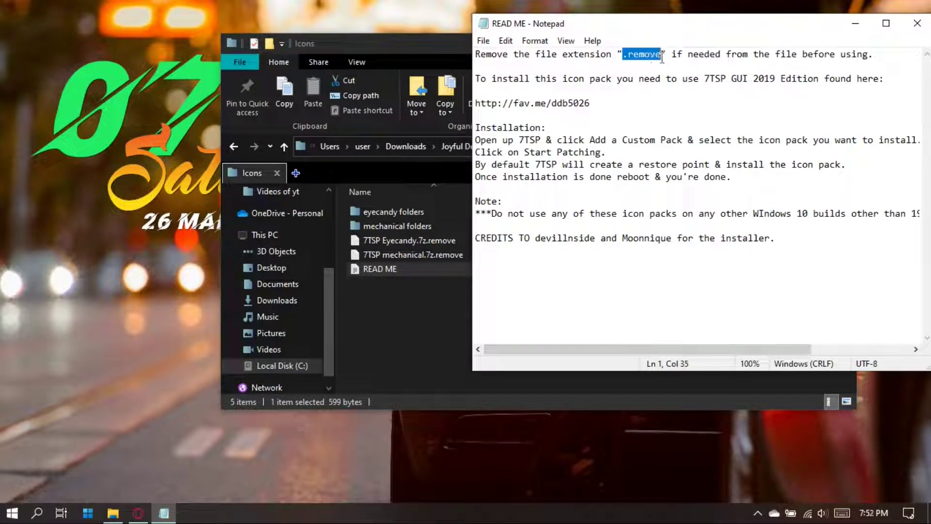
{"action": "left_click", "coordinate": [593, 77]}
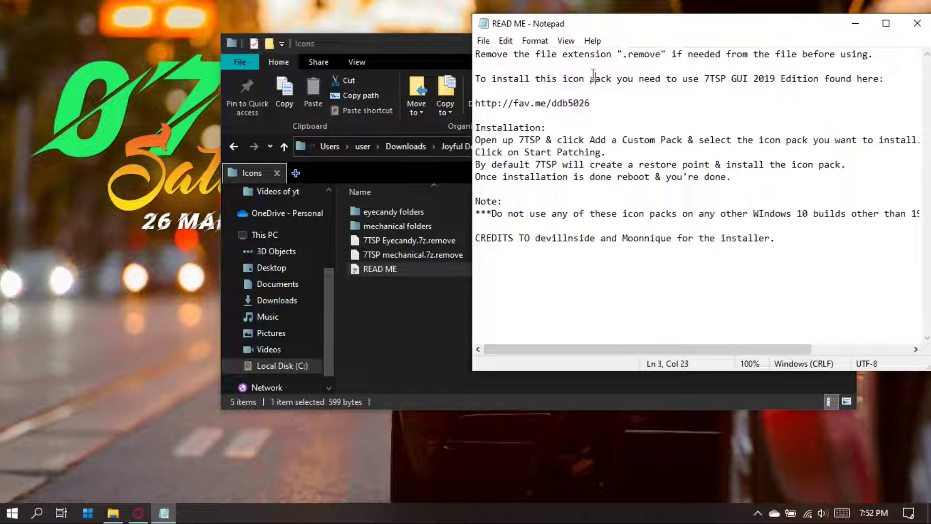
{"action": "left_click", "coordinate": [922, 23]}
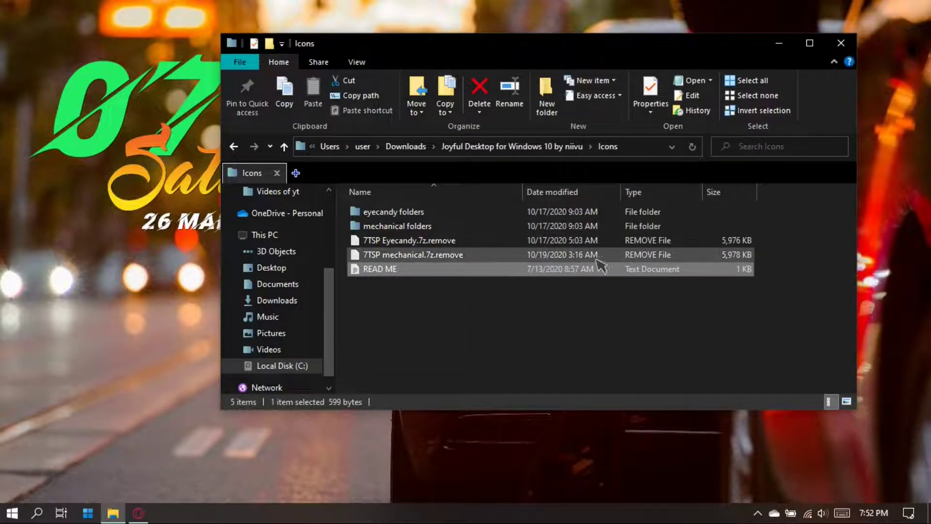
Step: Rename 7TSP Eyecandy.7z.remove to 7TSP Eyecandy.7z.zip and accept the extension change
{"action": "left_click", "coordinate": [630, 258]}
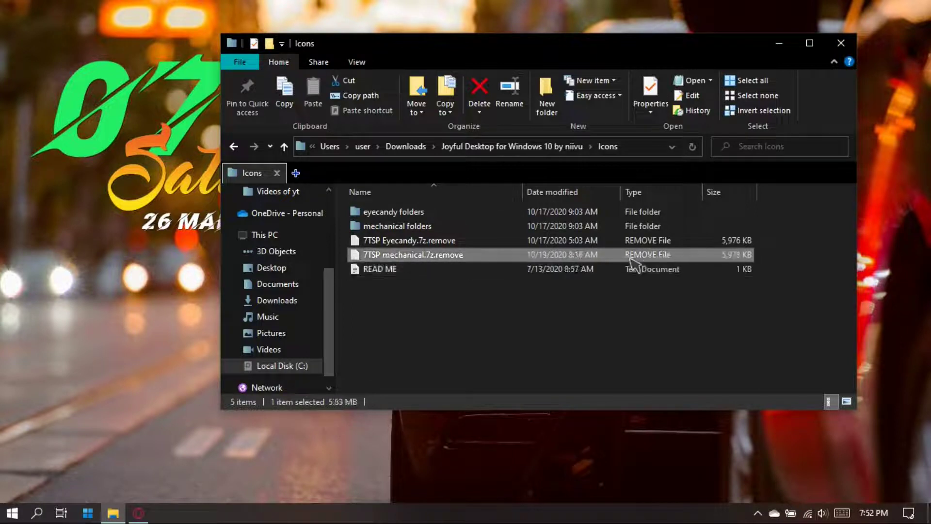
{"action": "left_click", "coordinate": [493, 241]}
{"action": "left_click", "coordinate": [515, 108]}
{"action": "left_click", "coordinate": [464, 240]}
{"action": "key", "text": "BackSpace"}
{"action": "key", "text": "BackSpace"}
{"action": "key", "text": "BackSpace"}
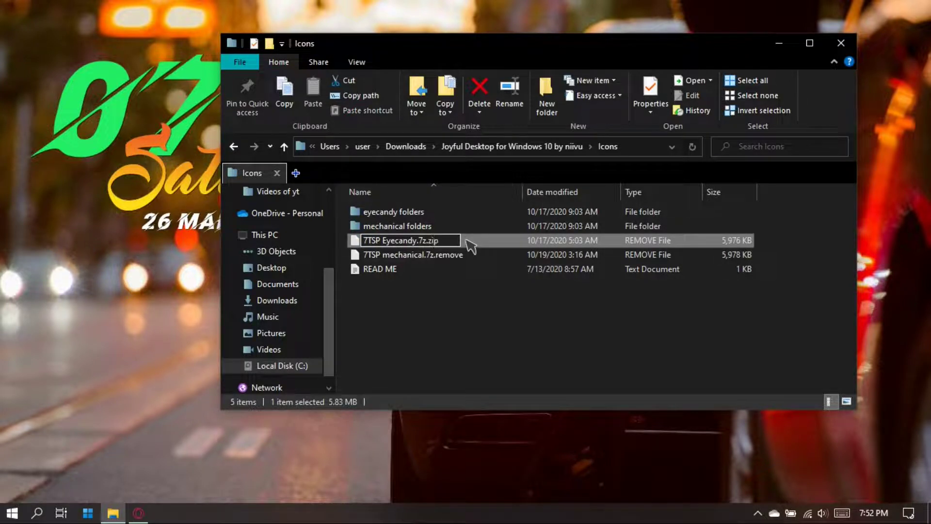
{"action": "type", "text": "zip"}
{"action": "key", "text": "Return"}
{"action": "key", "text": "Return"}
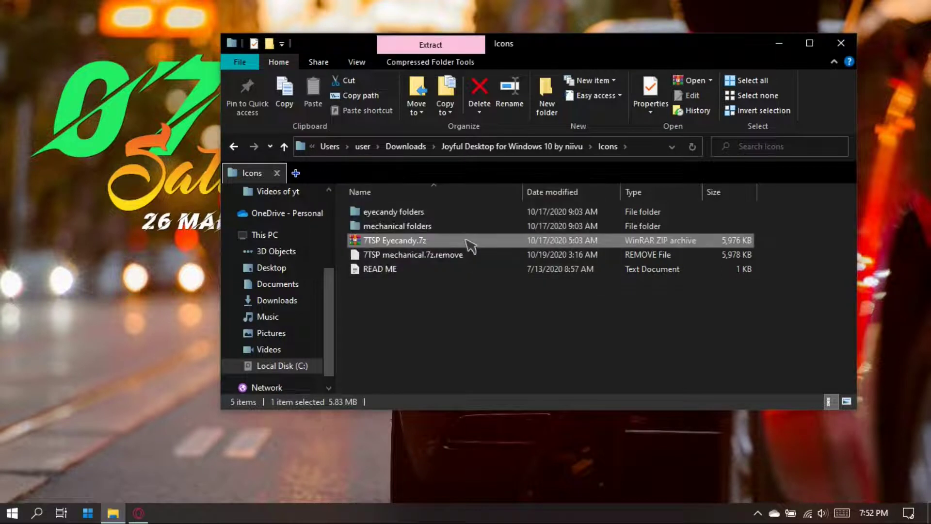
{"action": "left_click", "coordinate": [469, 253]}
{"action": "key", "text": "F2"}
{"action": "left_click", "coordinate": [472, 257]}
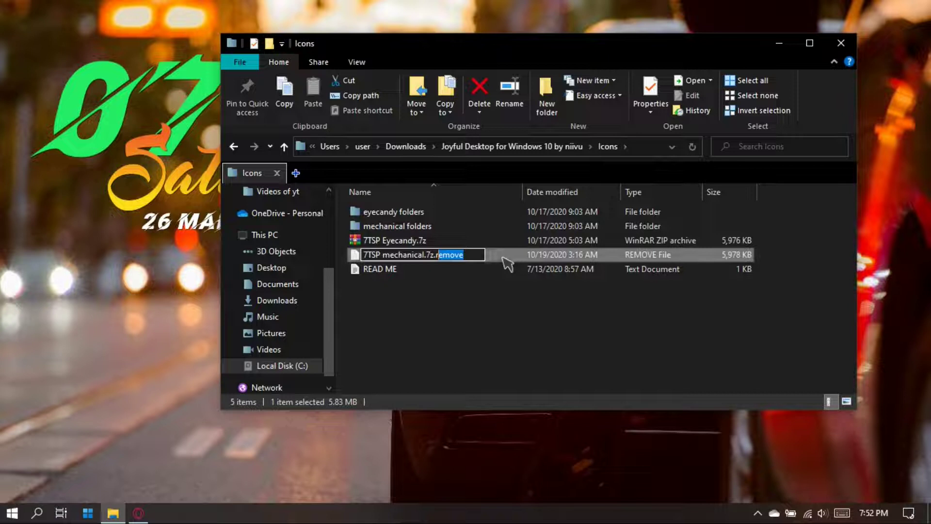
{"action": "key", "text": "BackSpace"}
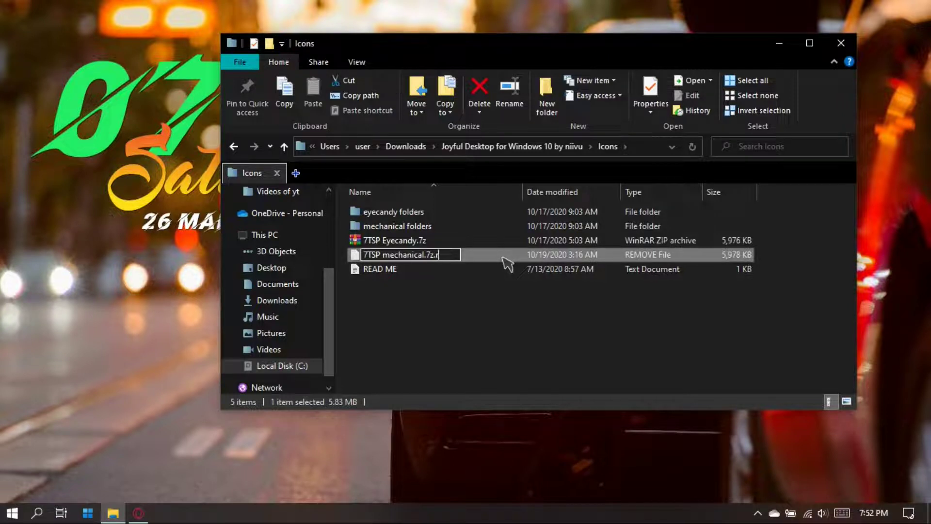
{"action": "key", "text": "Return"}
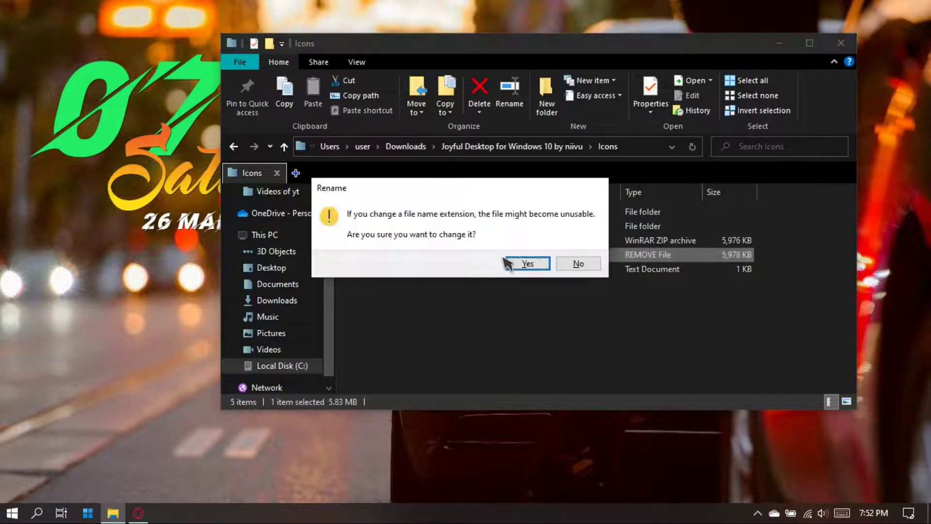
{"action": "left_click", "coordinate": [577, 263]}
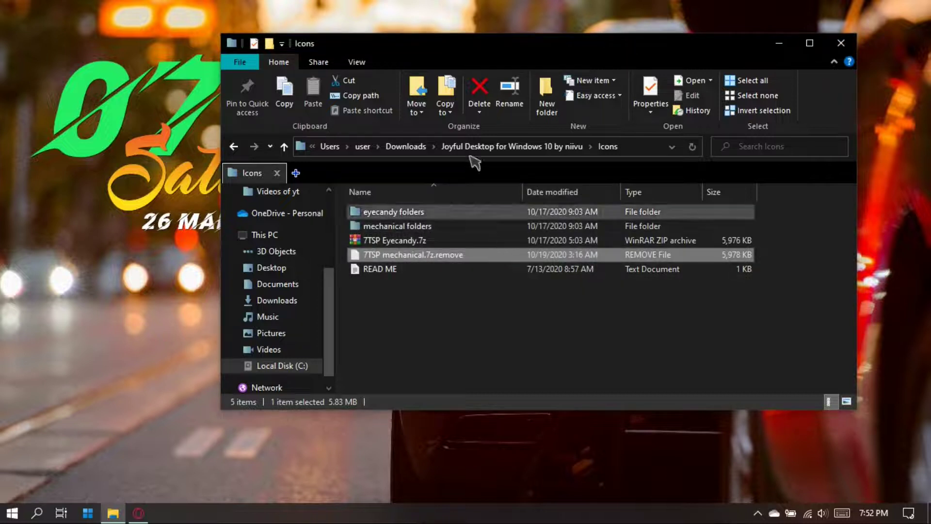
Step: Rename 7TSP mechanical.7z.remove to 7TSP mechanical.7z and accept the extension change
{"action": "left_click", "coordinate": [508, 94]}
{"action": "left_click", "coordinate": [467, 253]}
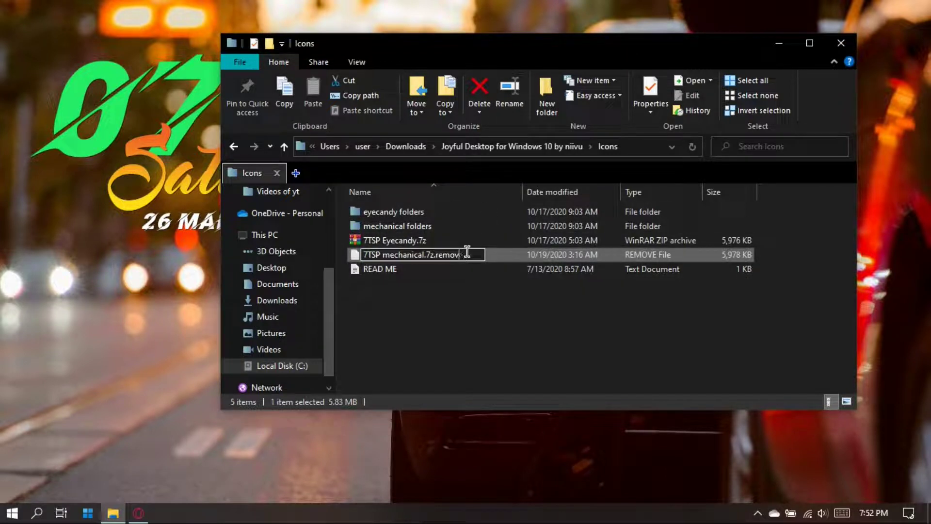
{"action": "key", "text": "BackSpace"}
{"action": "key", "text": "BackSpace"}
{"action": "key", "text": "BackSpace"}
{"action": "key", "text": "BackSpace"}
{"action": "key", "text": "Return"}
{"action": "key", "text": "Return"}
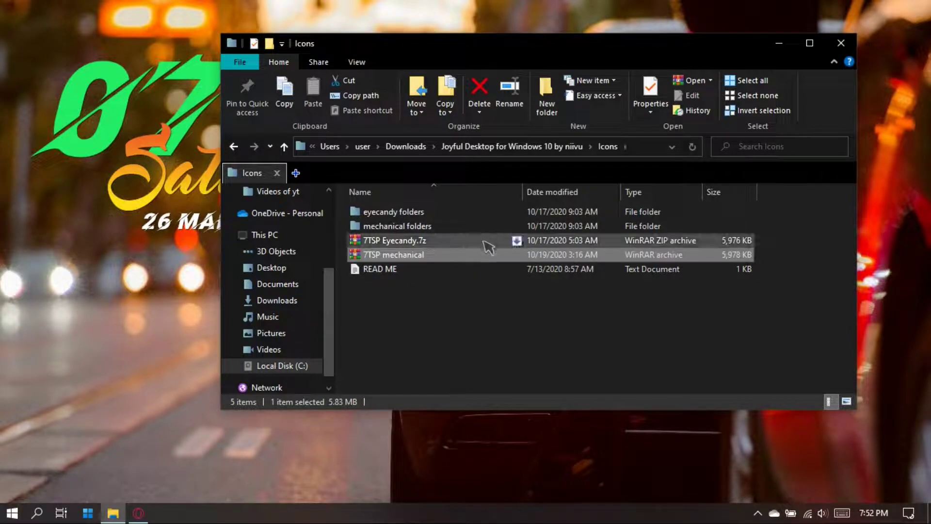
Step: Open the renamed 7TSP Eyecandy.7z.zip archive with WinRAR to inspect its contents, and close it
{"action": "left_click", "coordinate": [443, 312]}
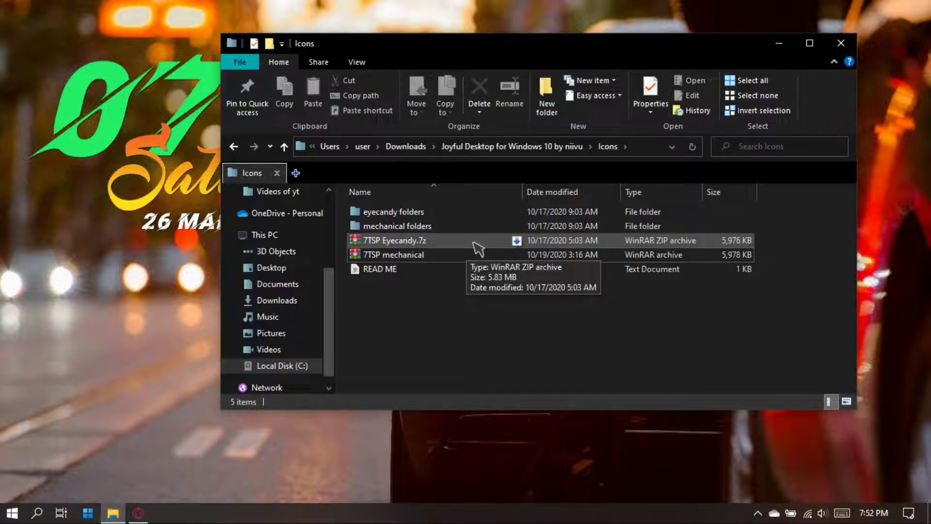
{"action": "left_click", "coordinate": [468, 243]}
{"action": "left_click", "coordinate": [458, 256]}
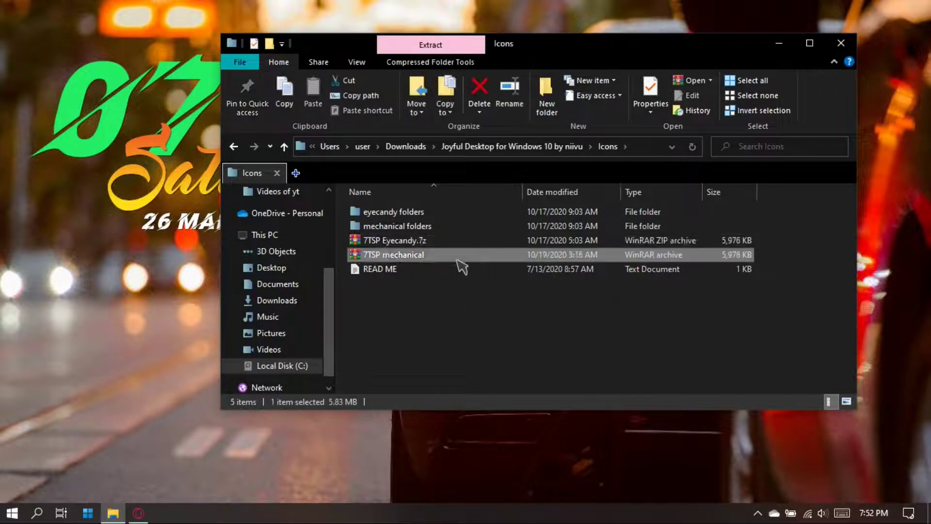
{"action": "left_click", "coordinate": [480, 243]}
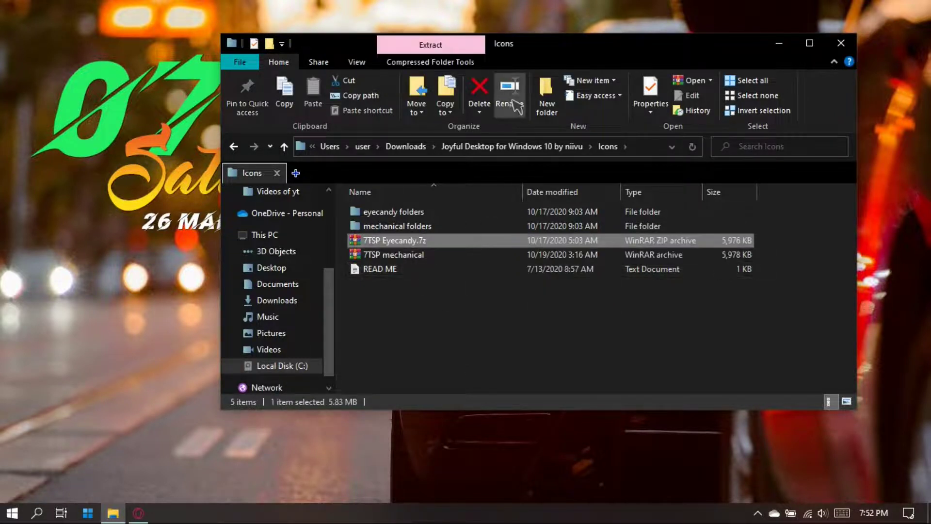
{"action": "double_click", "coordinate": [445, 242]}
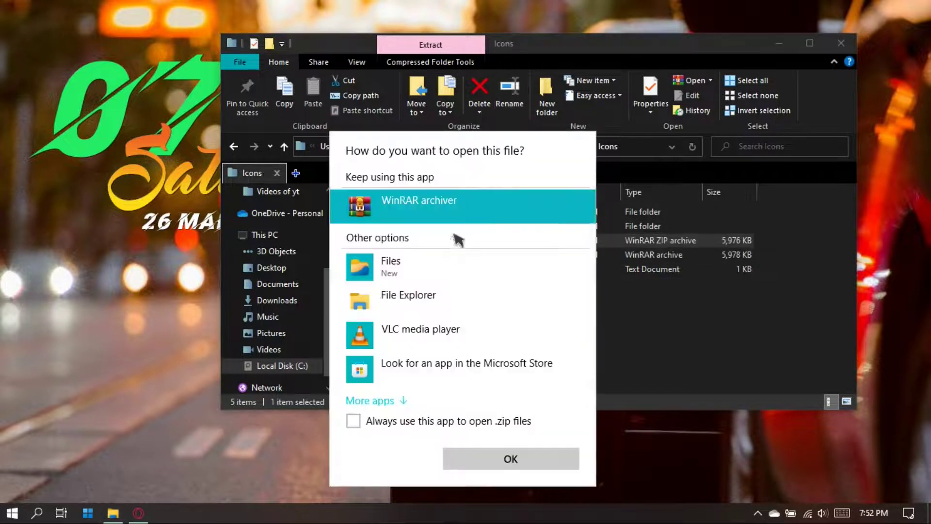
{"action": "left_click", "coordinate": [509, 470]}
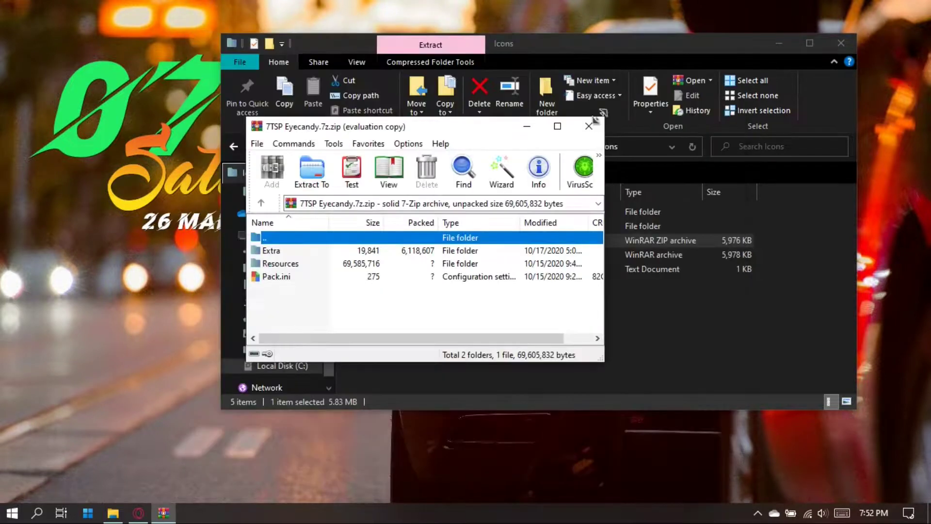
{"action": "left_click", "coordinate": [594, 119]}
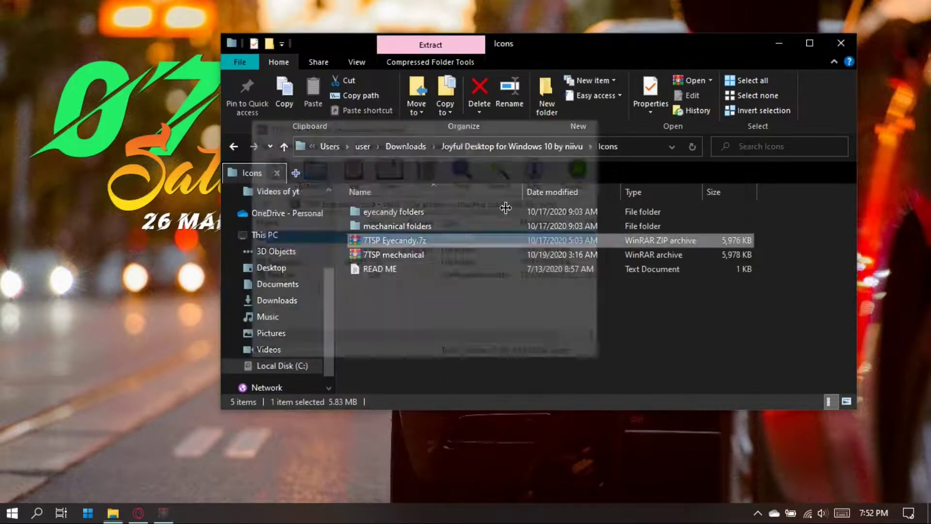
Step: Undo the renames of the 7TSP Eyecandy and 7TSP mechanical files to restore their .remove extensions
{"action": "left_click", "coordinate": [476, 319]}
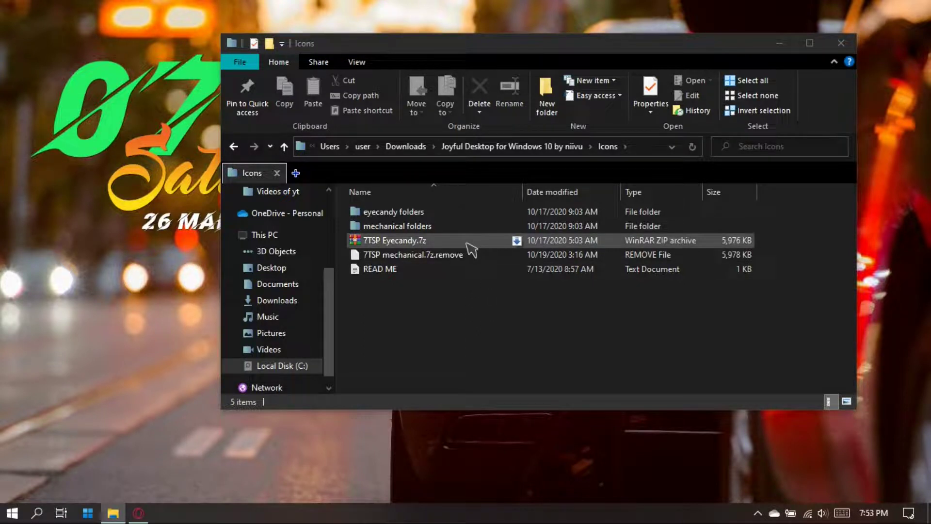
{"action": "left_click", "coordinate": [435, 344]}
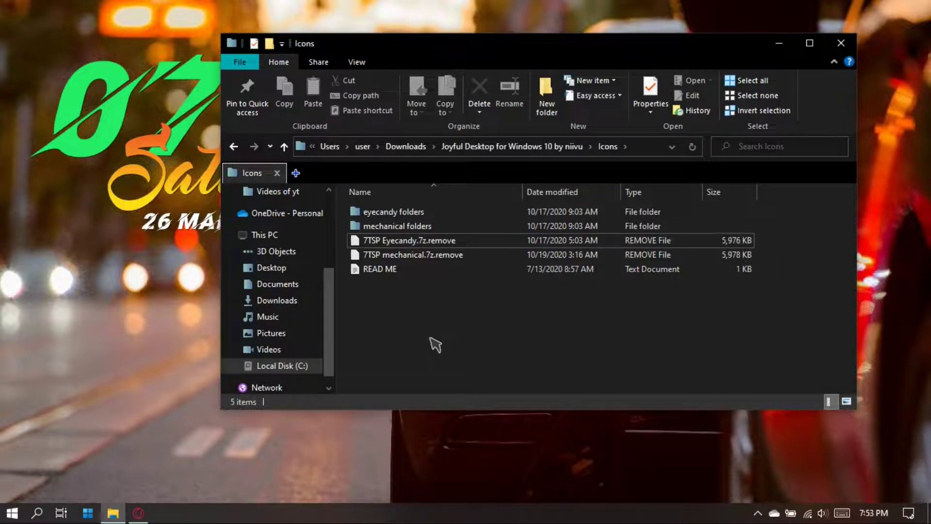
{"action": "left_click", "coordinate": [490, 242]}
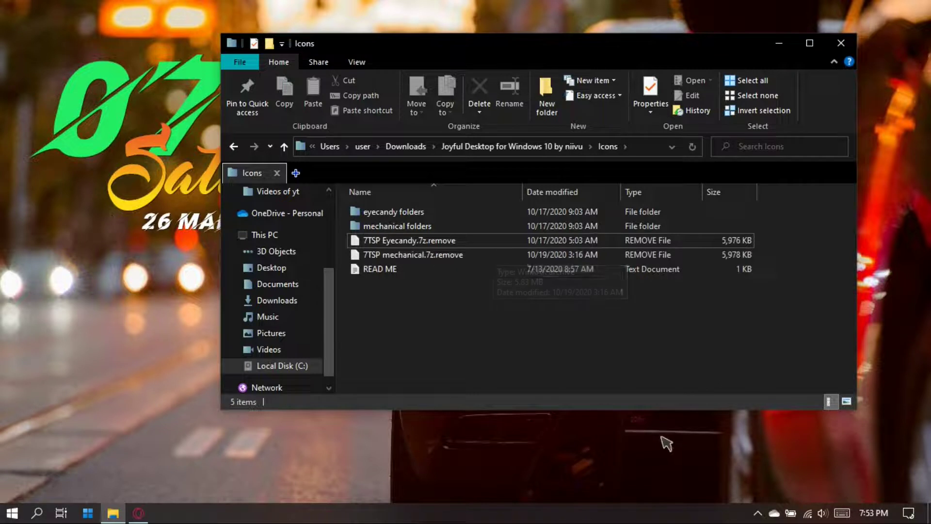
Step: Remove the .remove extension from the 7TSP Eyecandy file so it is named 7TSP Eyecandy.7z, accepting the change
{"action": "left_click", "coordinate": [473, 241]}
{"action": "left_click", "coordinate": [516, 100]}
{"action": "left_click", "coordinate": [466, 240]}
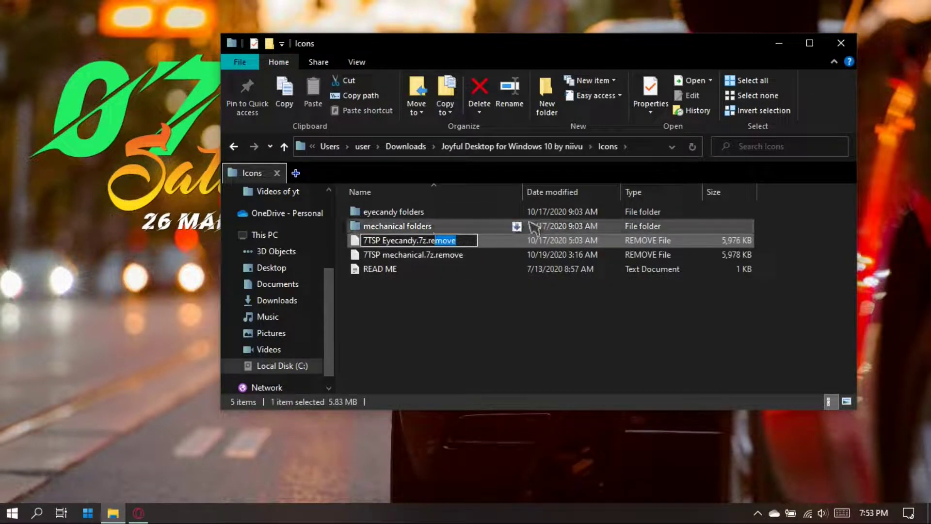
{"action": "key", "text": "Return"}
{"action": "key", "text": "Return"}
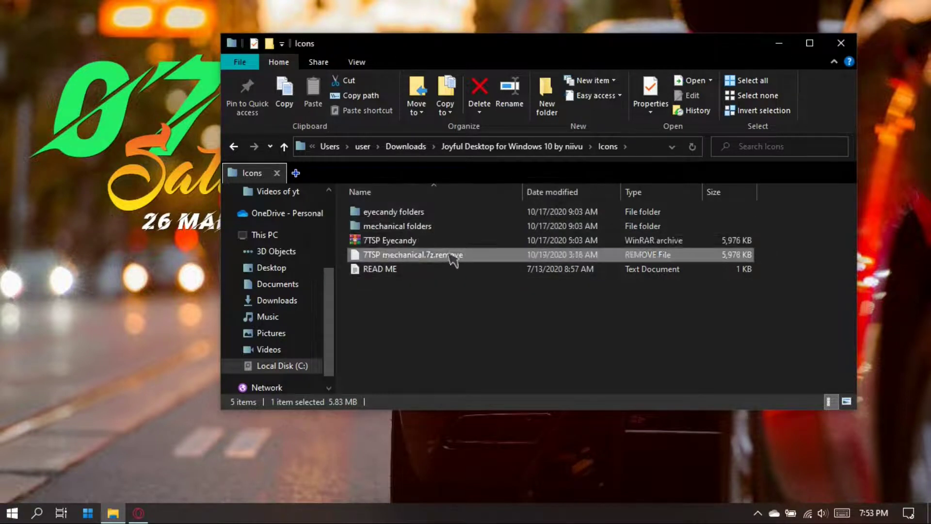
Step: Remove the .remove extension from the 7TSP mechanical file so it is named 7TSP mechanical.7z, accepting the change
{"action": "left_click", "coordinate": [510, 97]}
{"action": "left_click", "coordinate": [475, 255]}
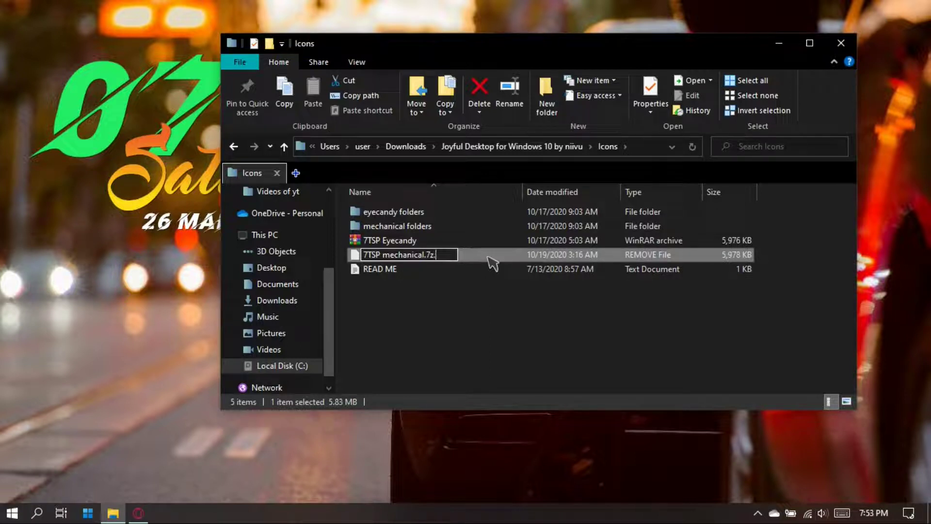
{"action": "key", "text": "Return"}
{"action": "key", "text": "Return"}
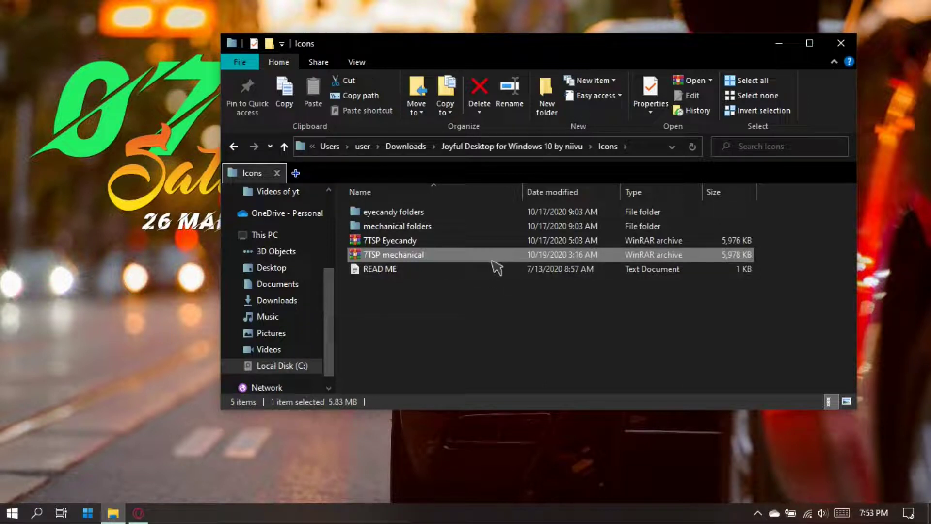
Step: Go back from the Icons folder through the Joyful Desktop folder to Downloads
{"action": "left_click_drag", "start_coordinate": [495, 241], "coordinate": [482, 268]}
{"action": "left_click", "coordinate": [441, 254]}
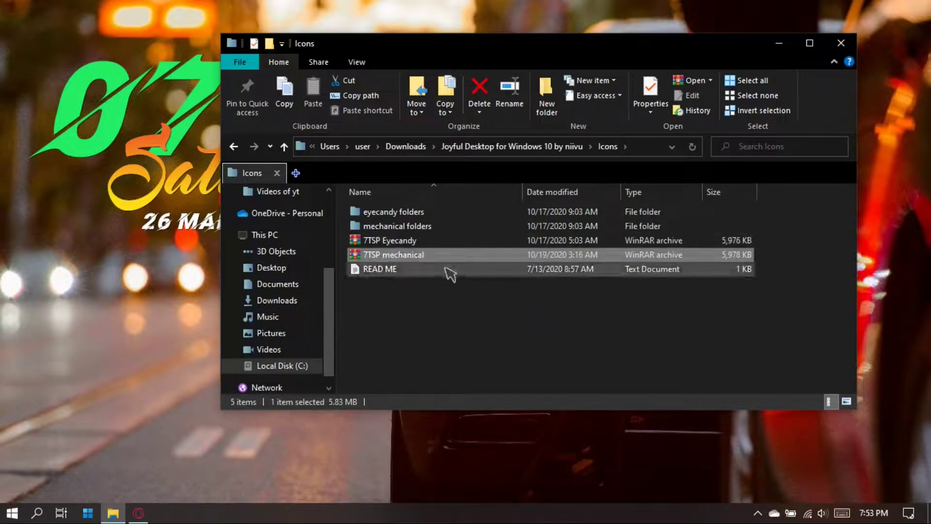
{"action": "left_click", "coordinate": [233, 146]}
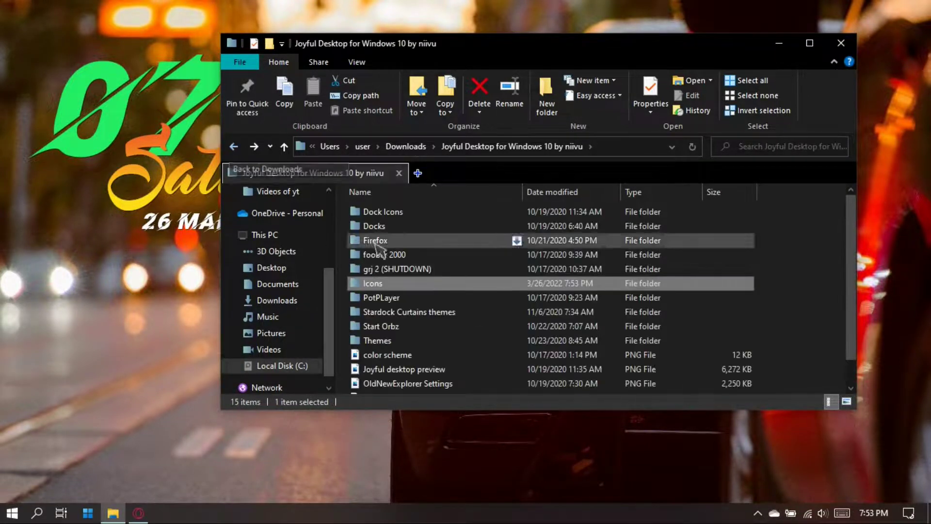
{"action": "left_click", "coordinate": [235, 147]}
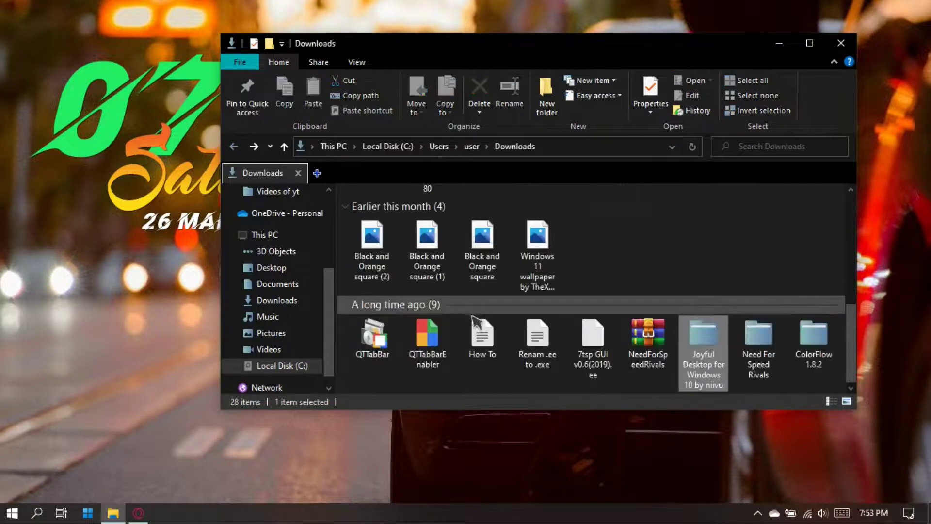
Step: Rename the 7tsp GUI v0.6(2019).ee file in Downloads to 7tsp GUI v0.6(2019).exe, accepting the extension change
{"action": "left_click", "coordinate": [669, 250]}
{"action": "left_click", "coordinate": [594, 330]}
{"action": "left_click", "coordinate": [510, 99]}
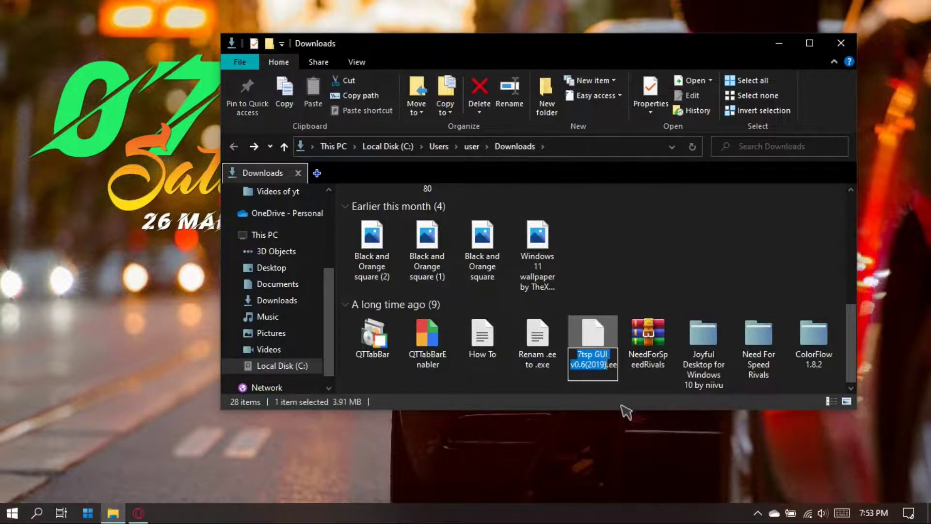
{"action": "left_click", "coordinate": [613, 362]}
{"action": "type", "text": "x"}
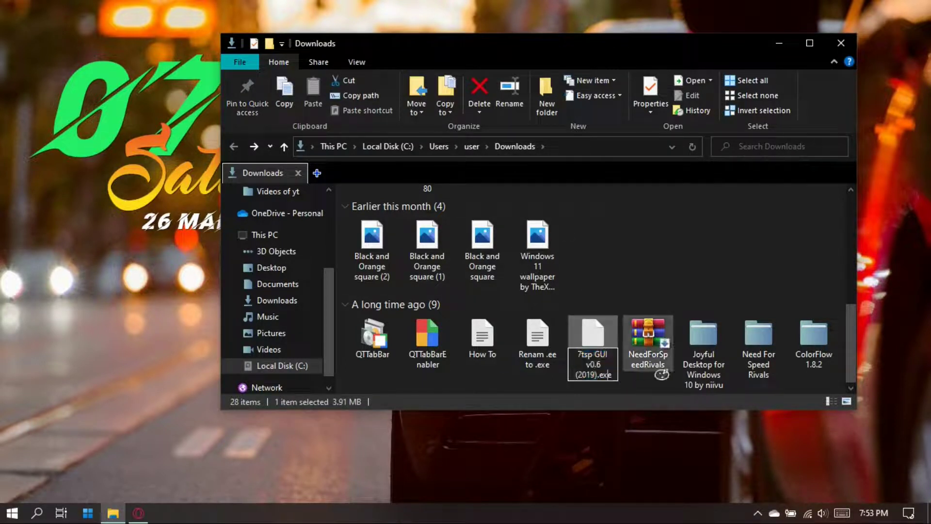
{"action": "key", "text": "Return"}
{"action": "left_click", "coordinate": [529, 268]}
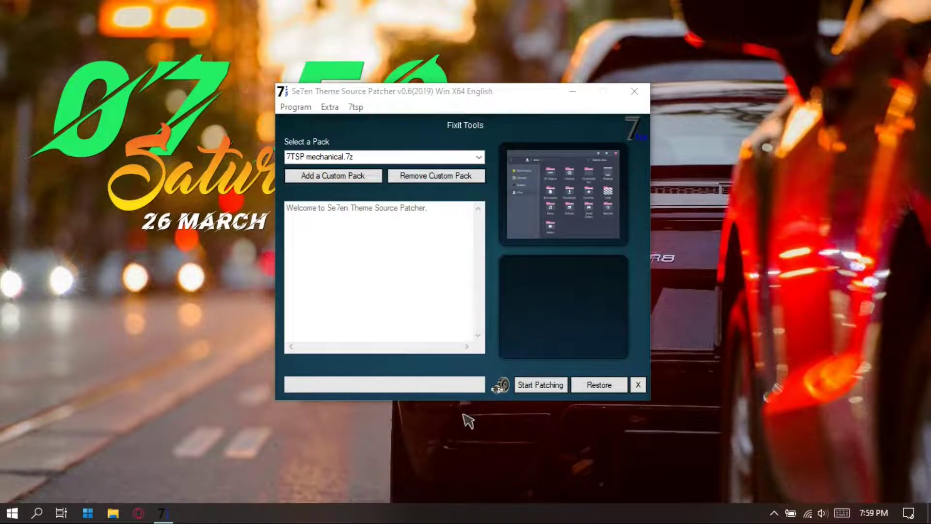
Step: Add 7TSP Eyecandy from the Joyful Desktop Icons folder as a custom pack in Se7en Theme Source Patcher
{"action": "left_click", "coordinate": [333, 177]}
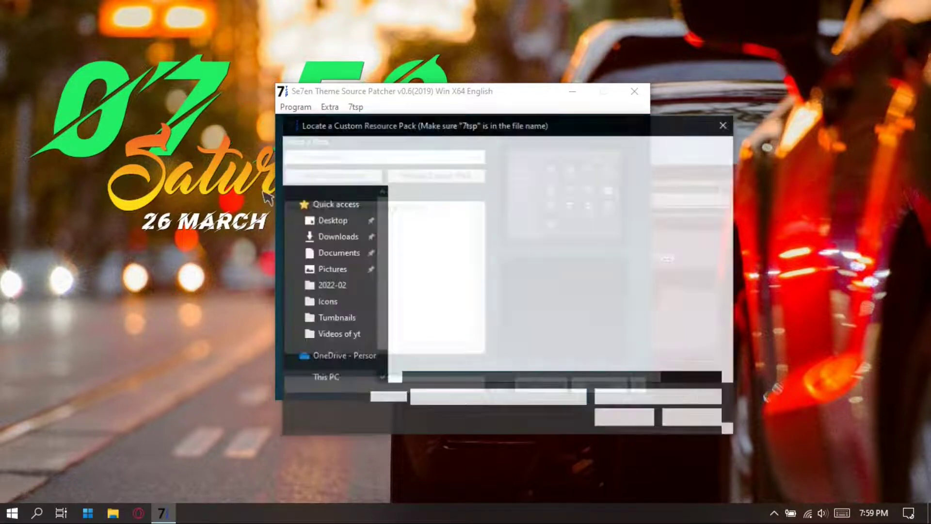
{"action": "left_click", "coordinate": [486, 256]}
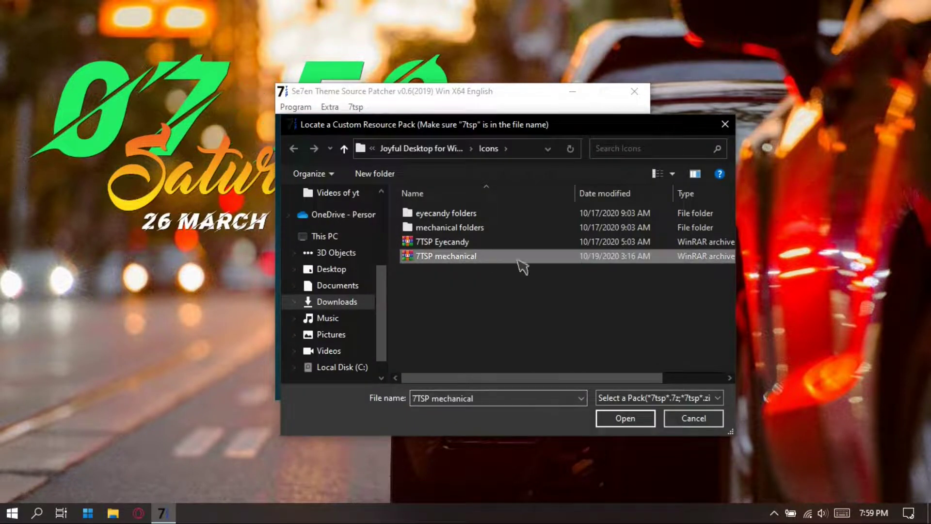
{"action": "left_click", "coordinate": [498, 245]}
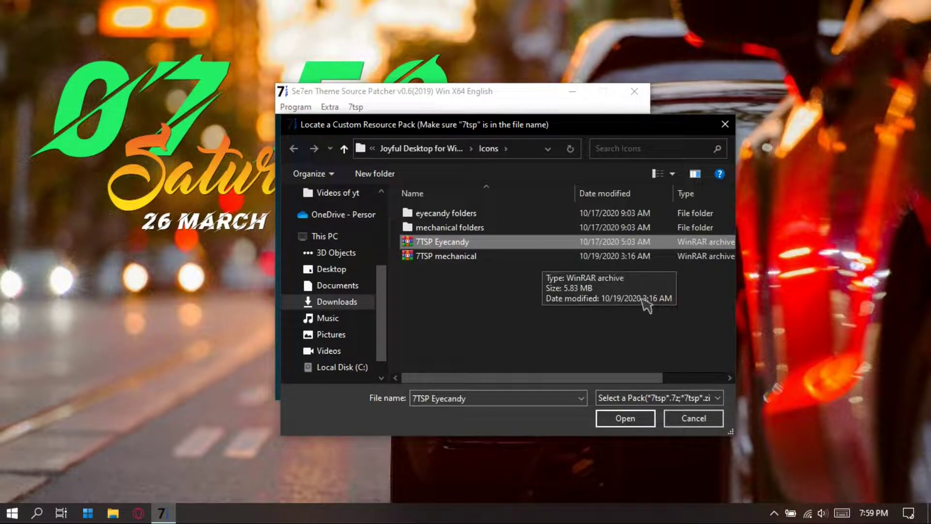
{"action": "left_click", "coordinate": [626, 418]}
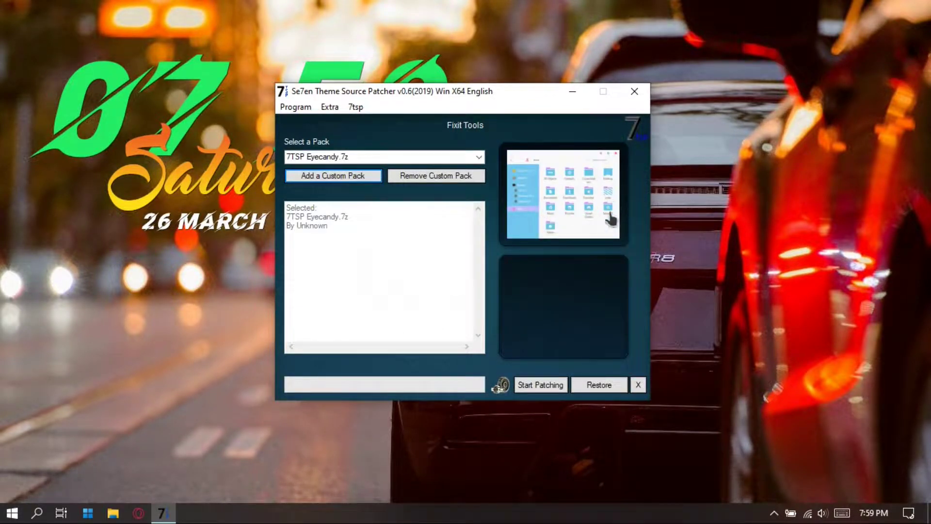
Step: Patch the system with the 7TSP Eyecandy.7z pack, reboot the computer and dismiss the patch notice after restart
{"action": "left_click", "coordinate": [538, 386]}
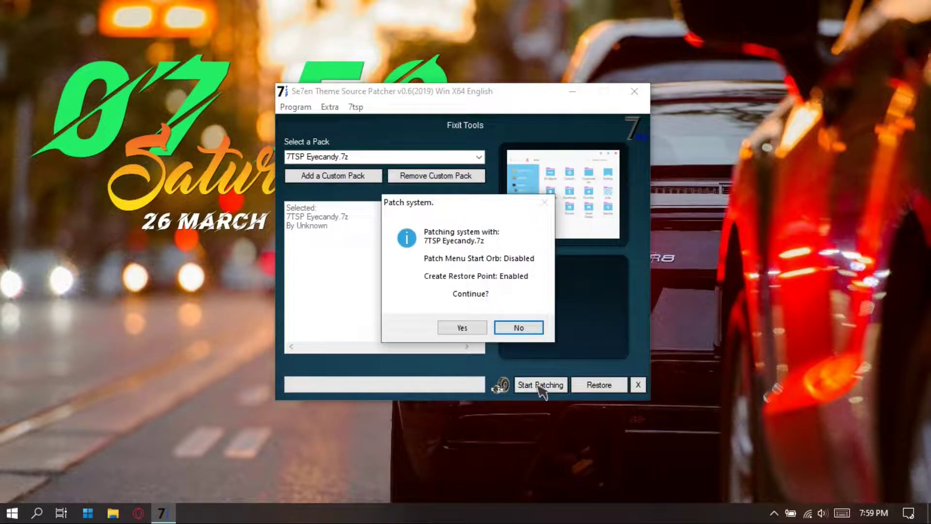
{"action": "left_click", "coordinate": [462, 329]}
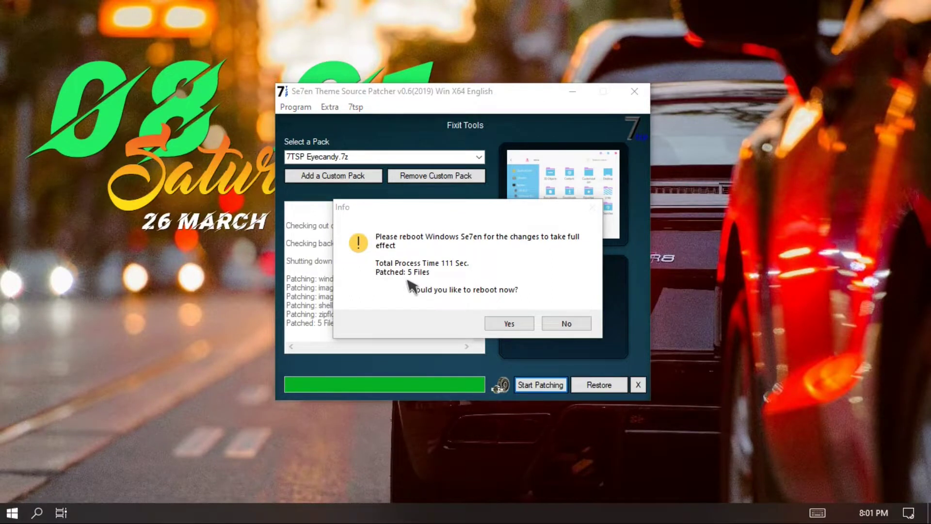
{"action": "left_click", "coordinate": [510, 324]}
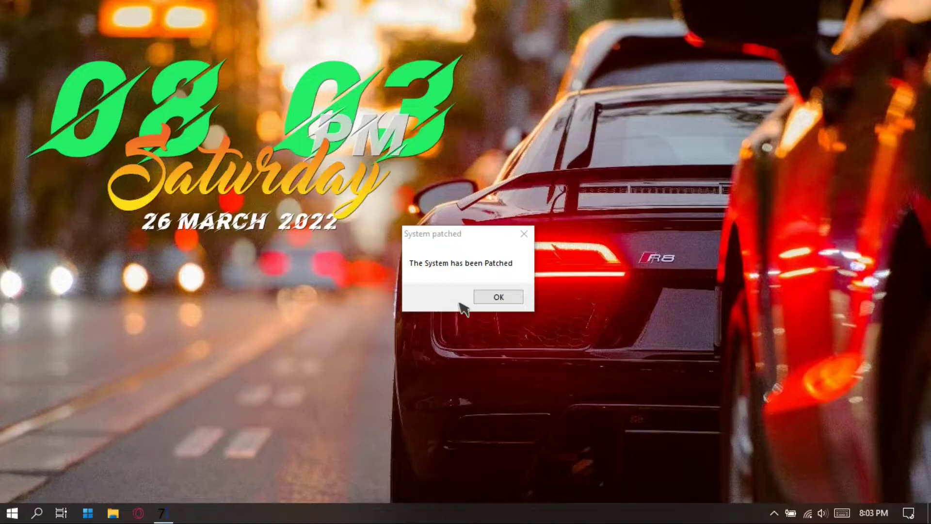
{"action": "left_click", "coordinate": [512, 300]}
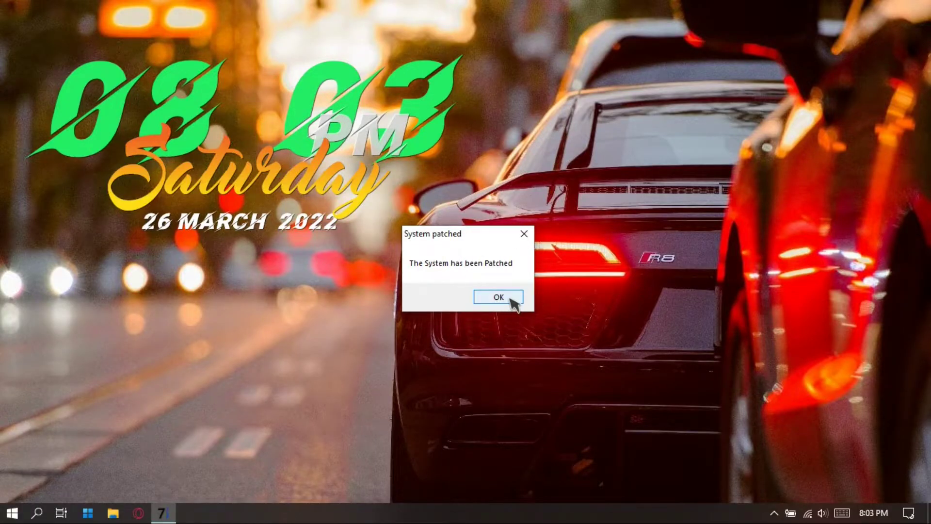
{"action": "left_click", "coordinate": [510, 299]}
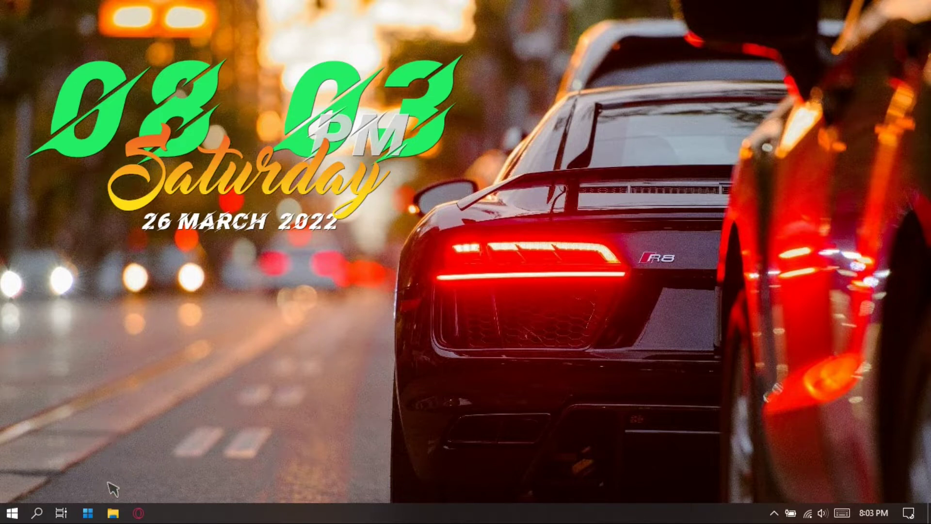
Step: Examine the patched icons in File Explorer across This PC, Desktop, Documents and Pictures, and close the window
{"action": "left_click", "coordinate": [110, 513]}
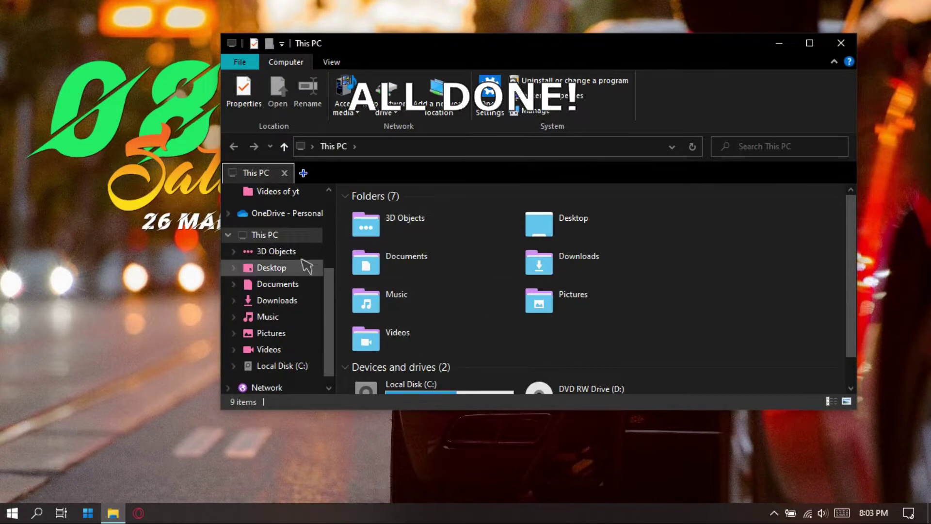
{"action": "scroll", "coordinate": [283, 312], "scroll_direction": "up", "scroll_amount": 4}
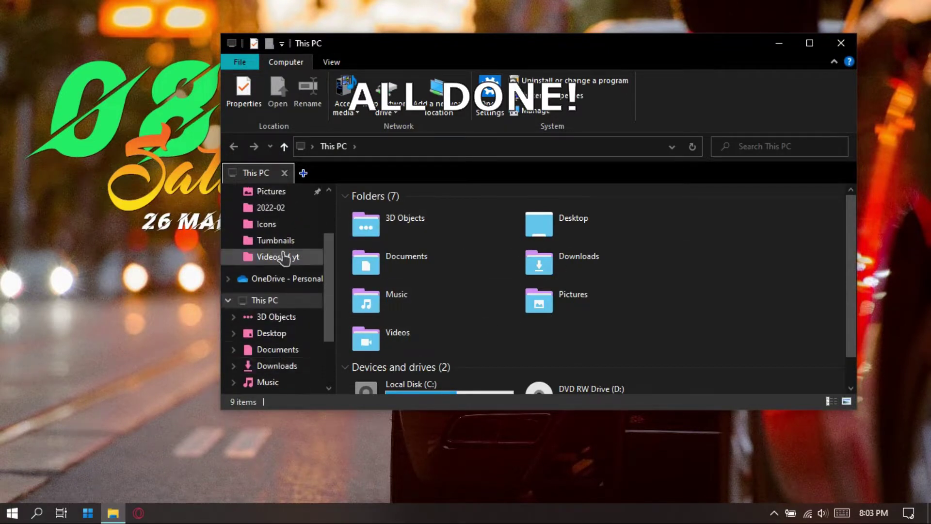
{"action": "scroll", "coordinate": [286, 348], "scroll_direction": "down", "scroll_amount": 2}
{"action": "scroll", "coordinate": [284, 350], "scroll_direction": "down", "scroll_amount": 3}
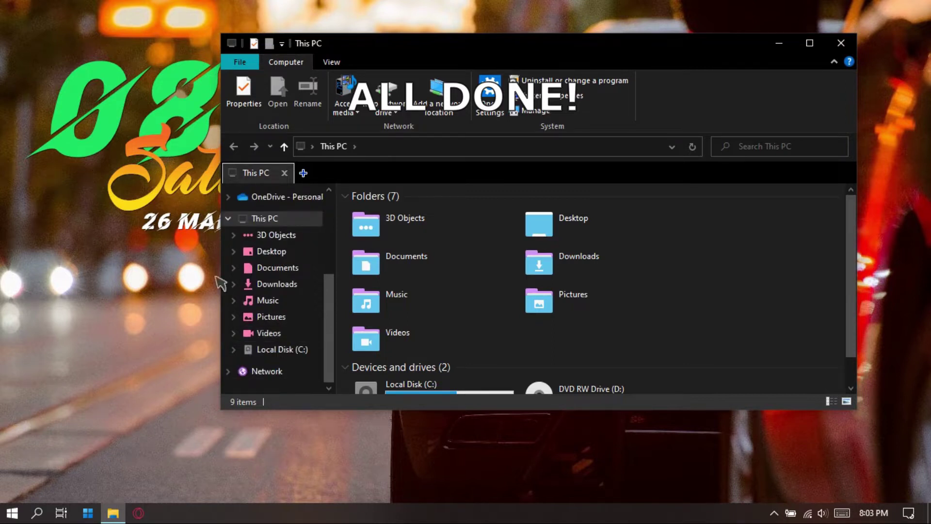
{"action": "double_click", "coordinate": [585, 226]}
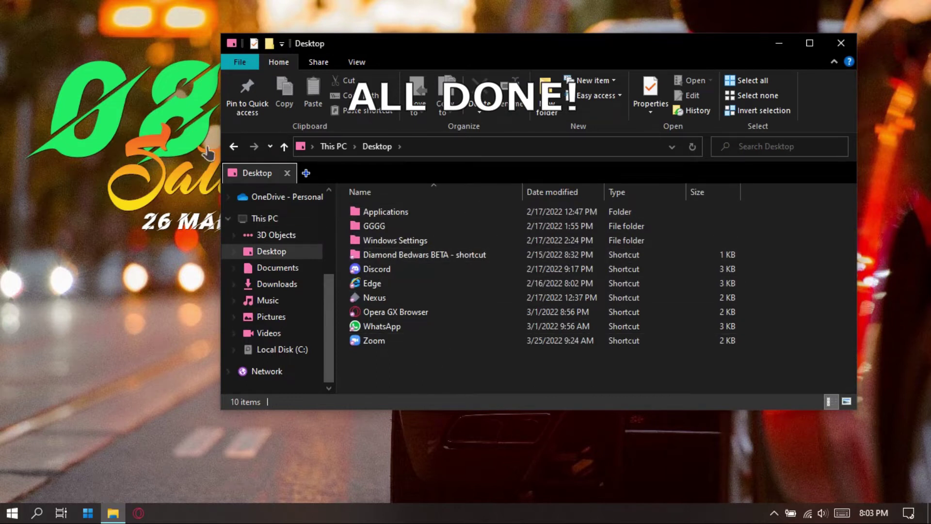
{"action": "left_click", "coordinate": [234, 147]}
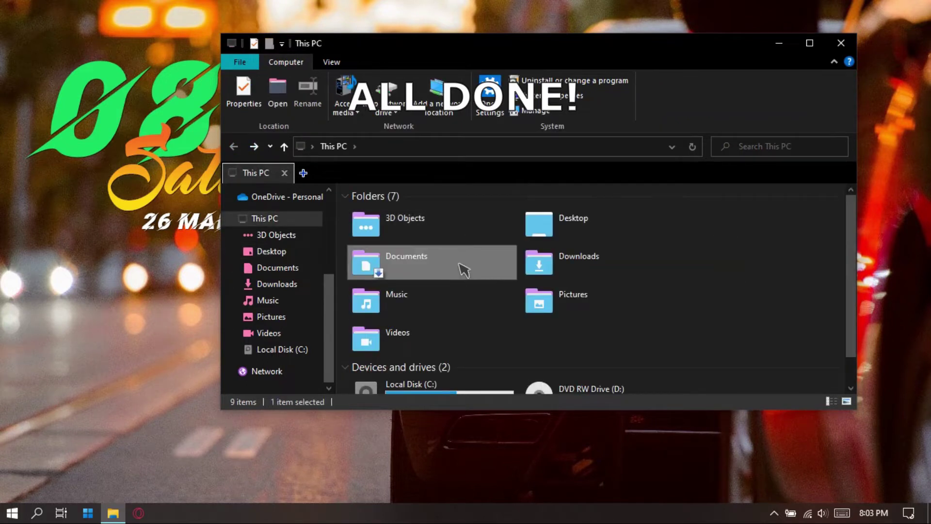
{"action": "double_click", "coordinate": [461, 265]}
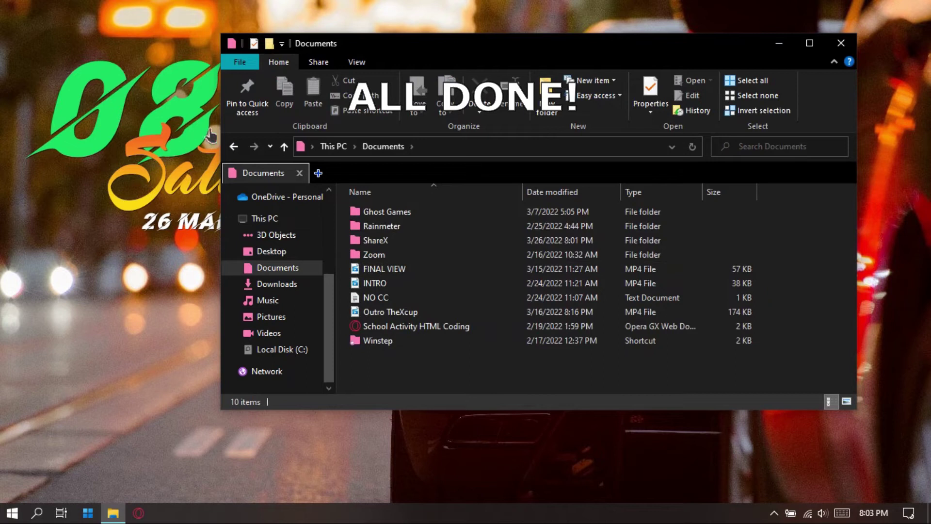
{"action": "left_click", "coordinate": [235, 147]}
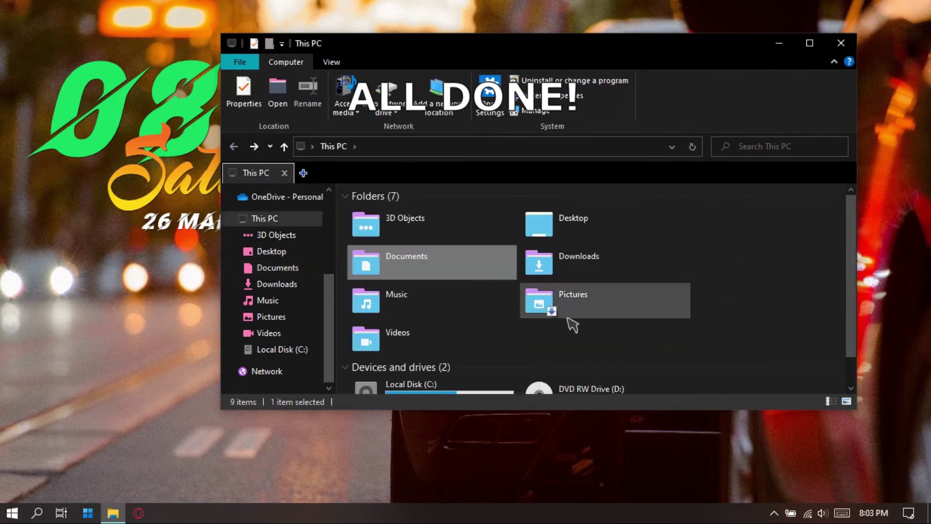
{"action": "scroll", "coordinate": [472, 304], "scroll_direction": "down", "scroll_amount": 1}
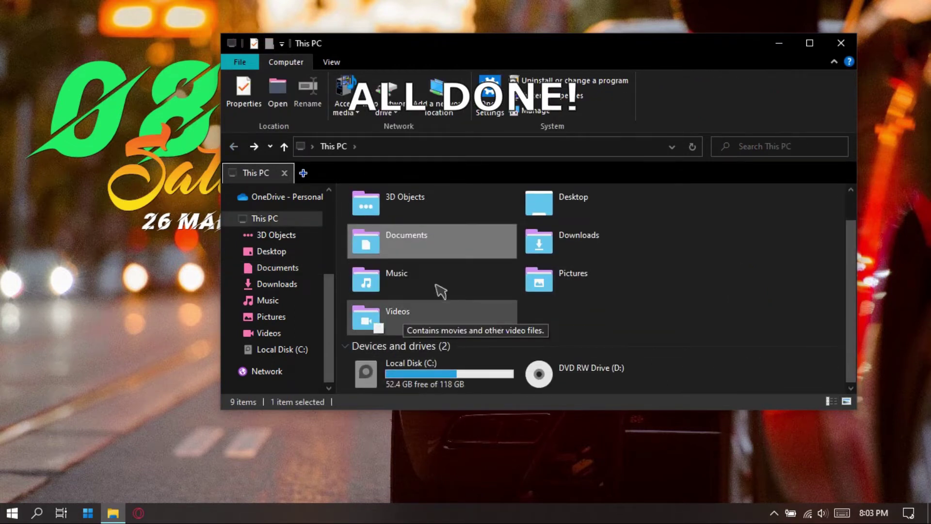
{"action": "double_click", "coordinate": [604, 290]}
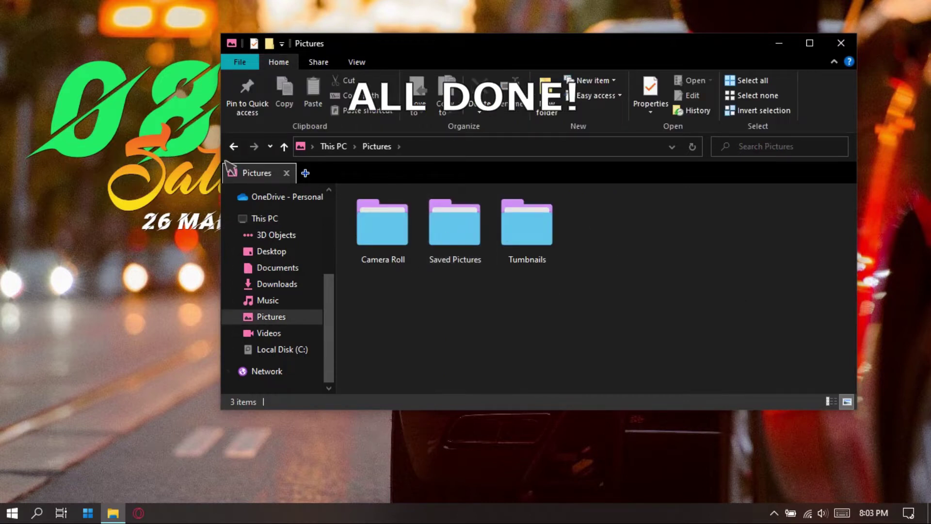
{"action": "left_click", "coordinate": [234, 146]}
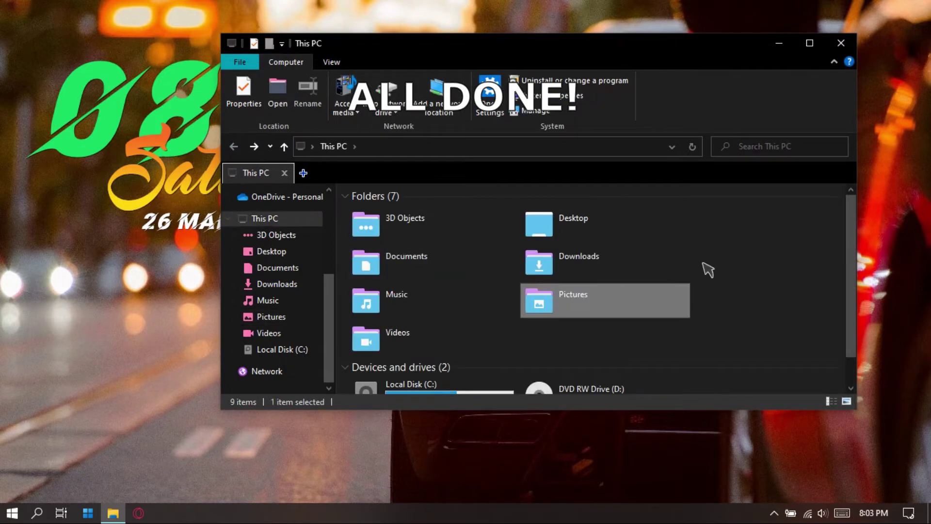
{"action": "left_click", "coordinate": [403, 232]}
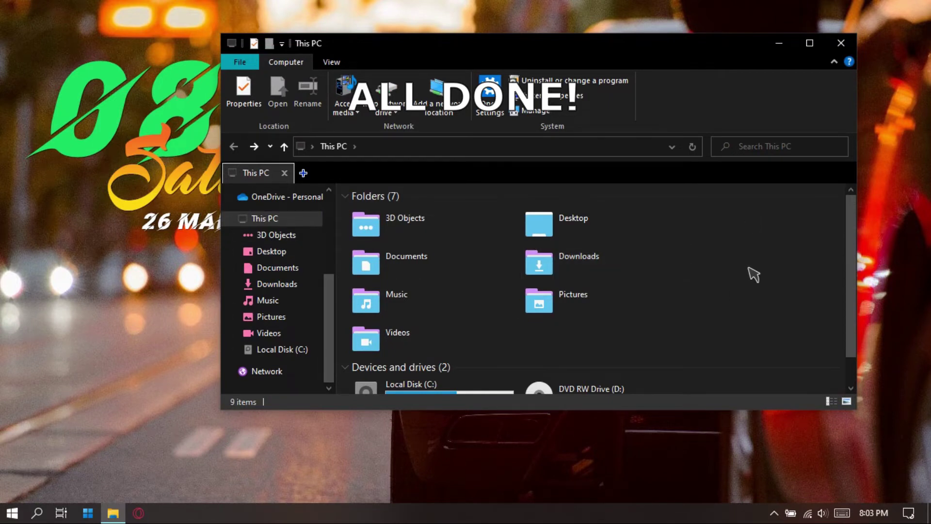
{"action": "left_click", "coordinate": [841, 44]}
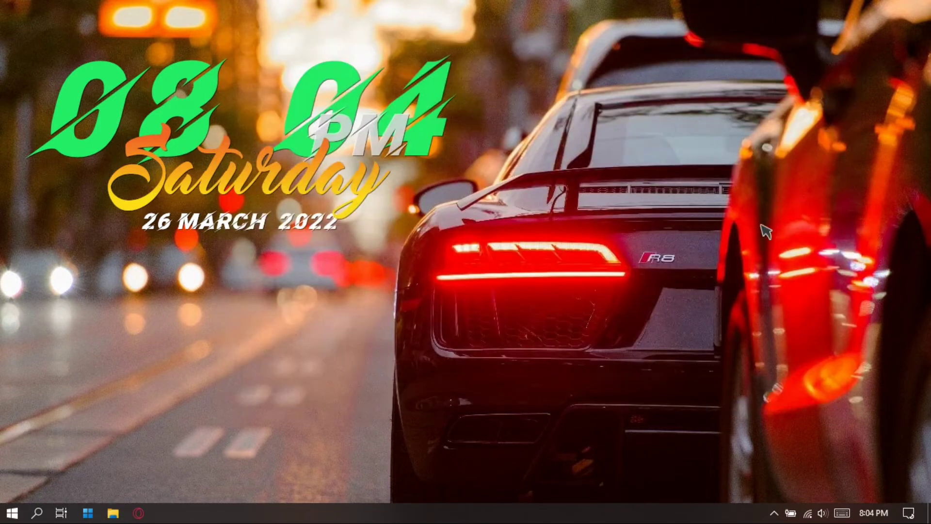